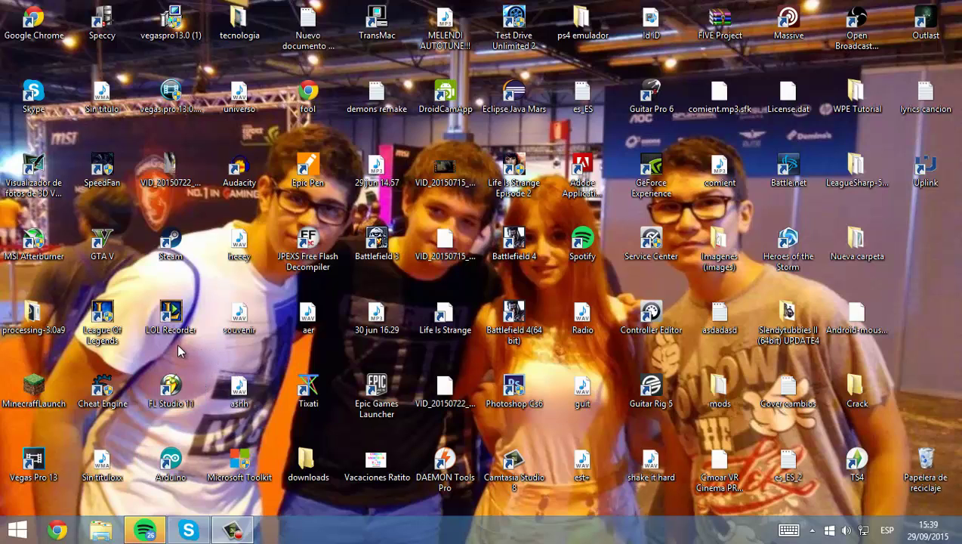
- Start FL Studio 11 from the desktop icon to get an empty Pattern 1 project
{"action": "double_click", "coordinate": [180, 386]}
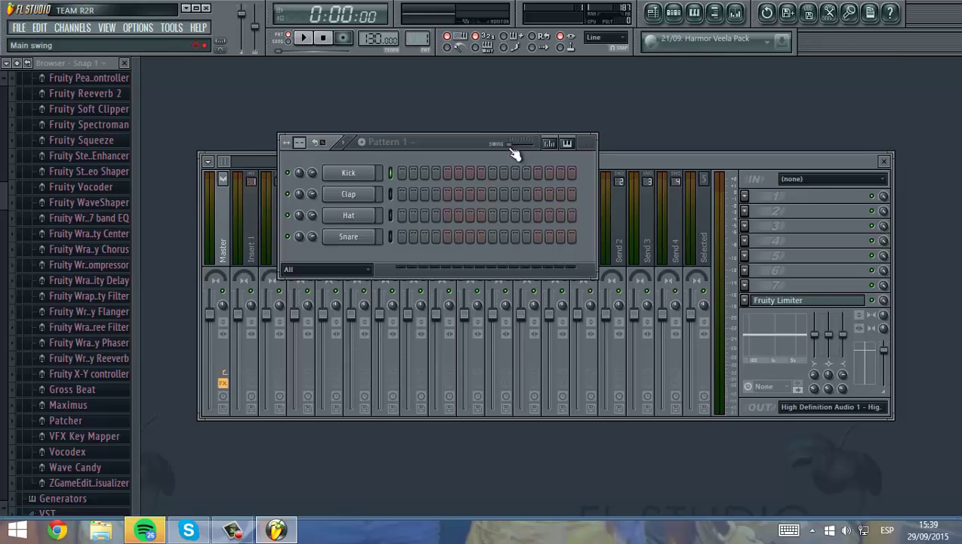
- Move the channel rack aside and set mixer Insert 8's input to HD Audio Line input 1
{"action": "left_click_drag", "start_coordinate": [465, 142], "coordinate": [430, 110]}
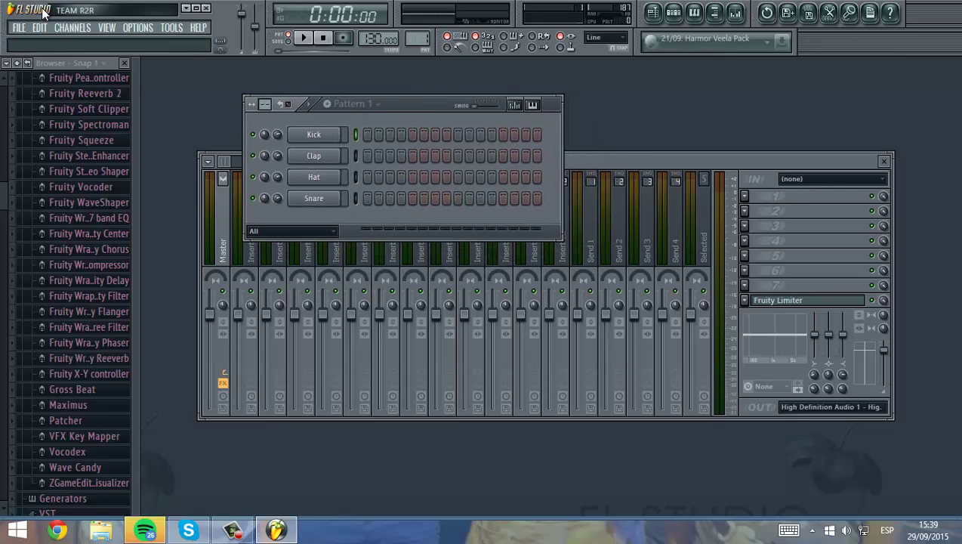
{"action": "left_click_drag", "start_coordinate": [548, 103], "coordinate": [506, 86]}
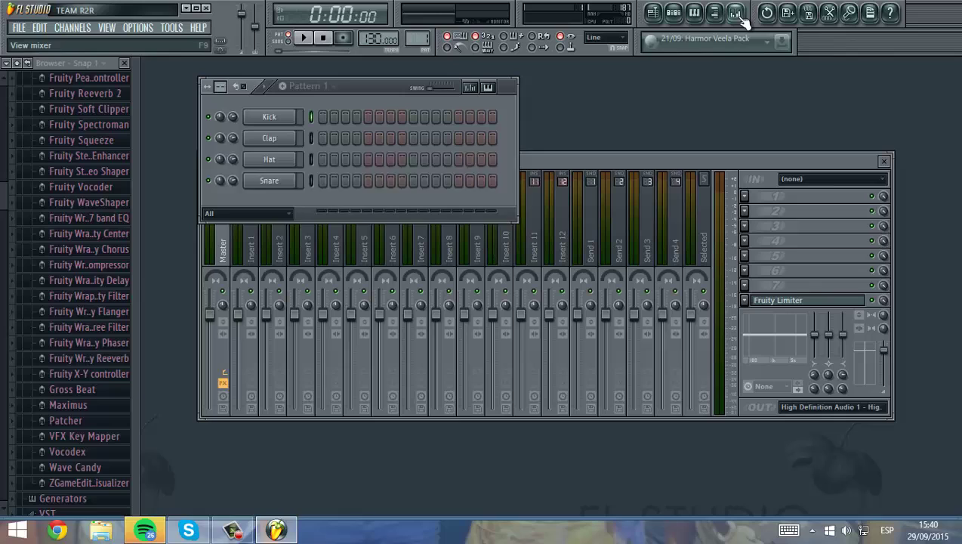
{"action": "left_click", "coordinate": [736, 14]}
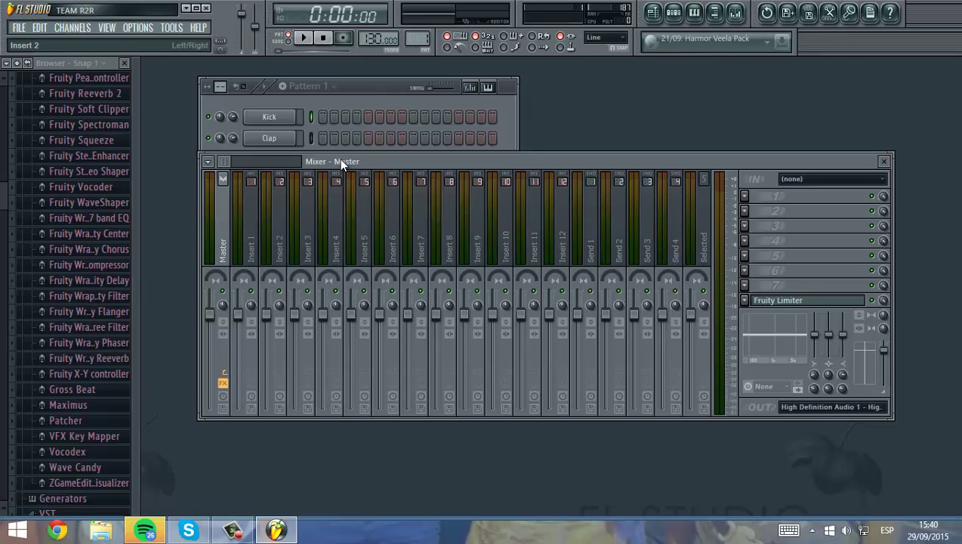
{"action": "left_click_drag", "start_coordinate": [324, 223], "coordinate": [448, 207]}
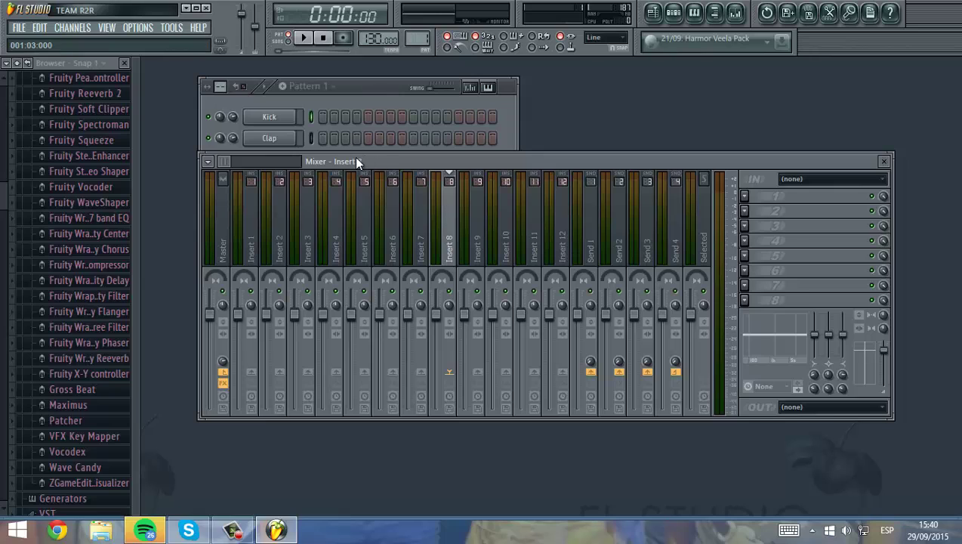
{"action": "left_click", "coordinate": [825, 178]}
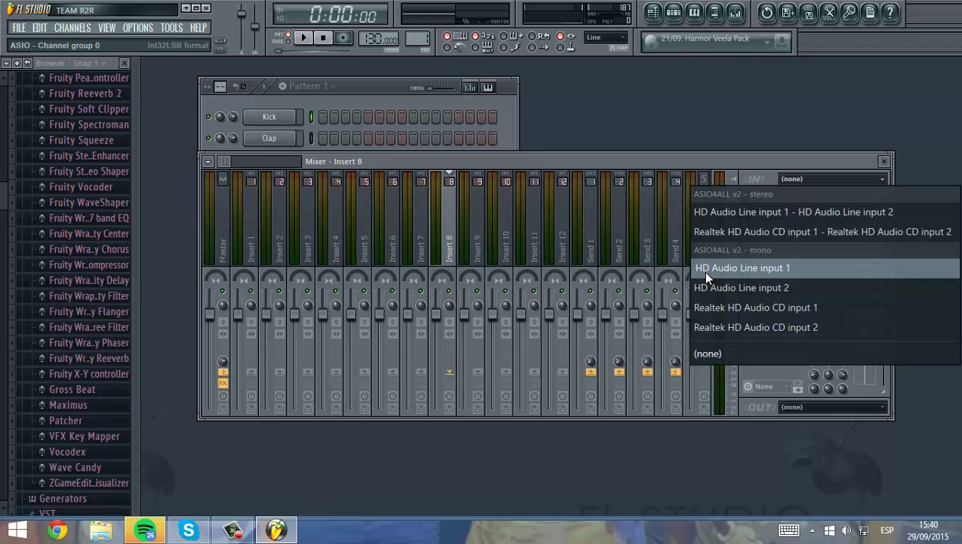
{"action": "left_click", "coordinate": [765, 266]}
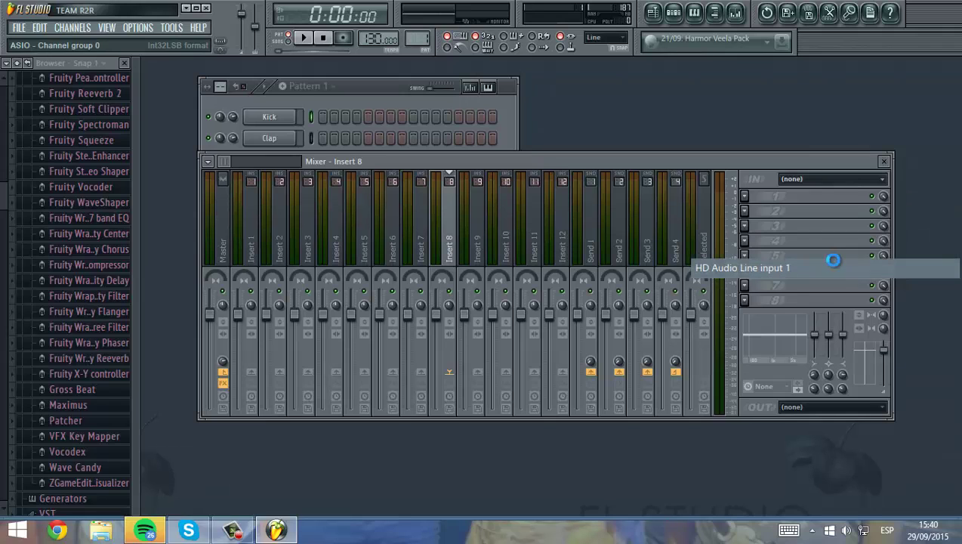
{"action": "left_click", "coordinate": [806, 178]}
- Open the Audio settings and keep ASIO4ALL v2 as the audio device
{"action": "left_click", "coordinate": [806, 180]}
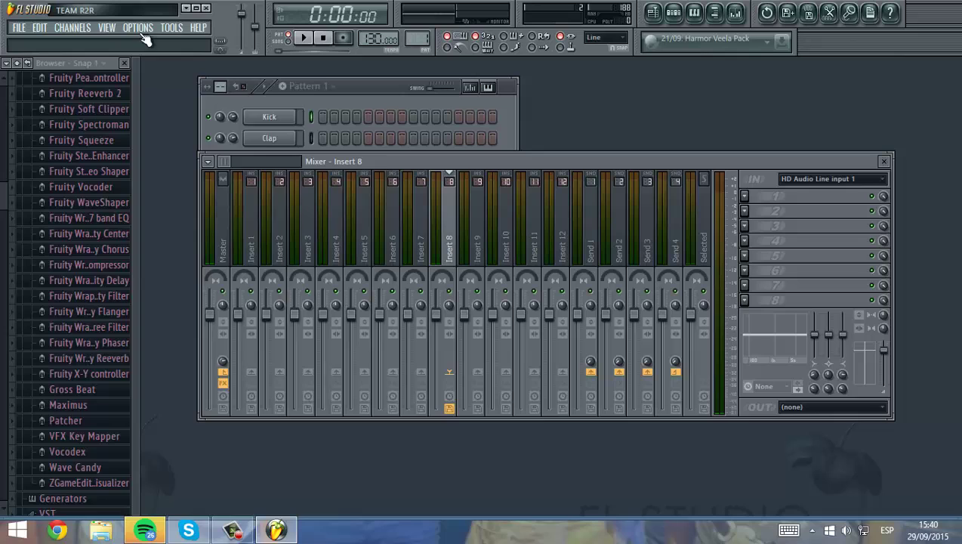
{"action": "left_click", "coordinate": [134, 28]}
{"action": "left_click", "coordinate": [161, 80]}
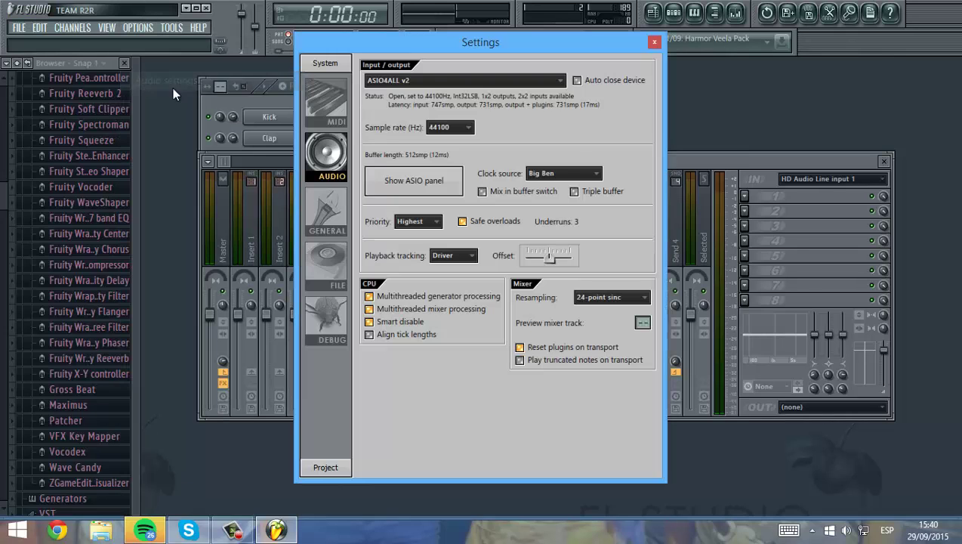
{"action": "left_click", "coordinate": [430, 80]}
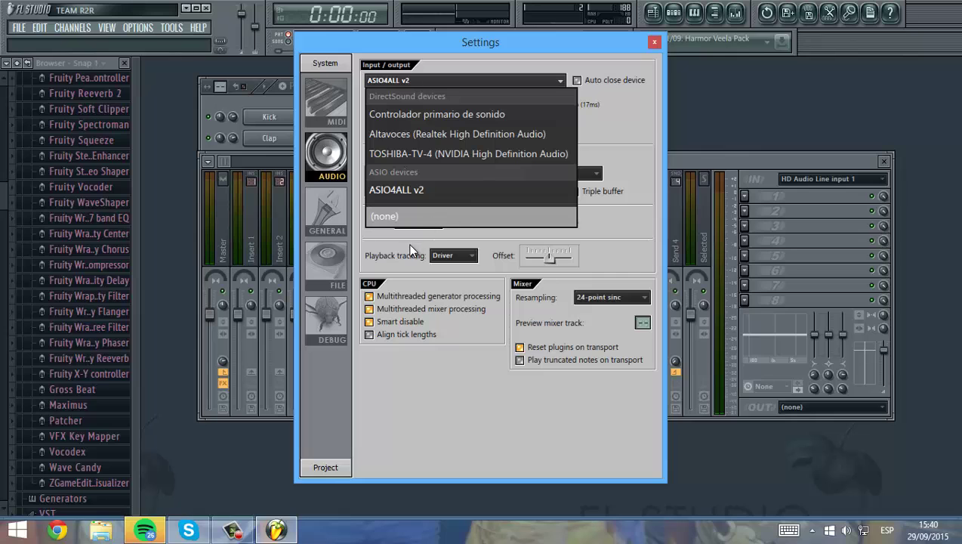
{"action": "left_click", "coordinate": [411, 249]}
- Open the ASIO4ALL panel and review its enabled Realtek line and CD inputs
{"action": "left_click", "coordinate": [408, 185]}
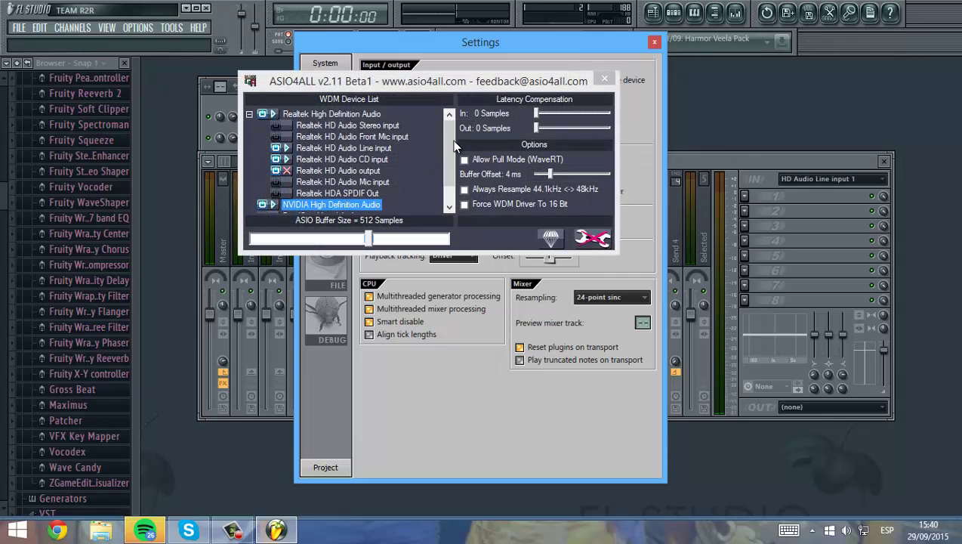
{"action": "left_click_drag", "start_coordinate": [450, 140], "coordinate": [454, 157]}
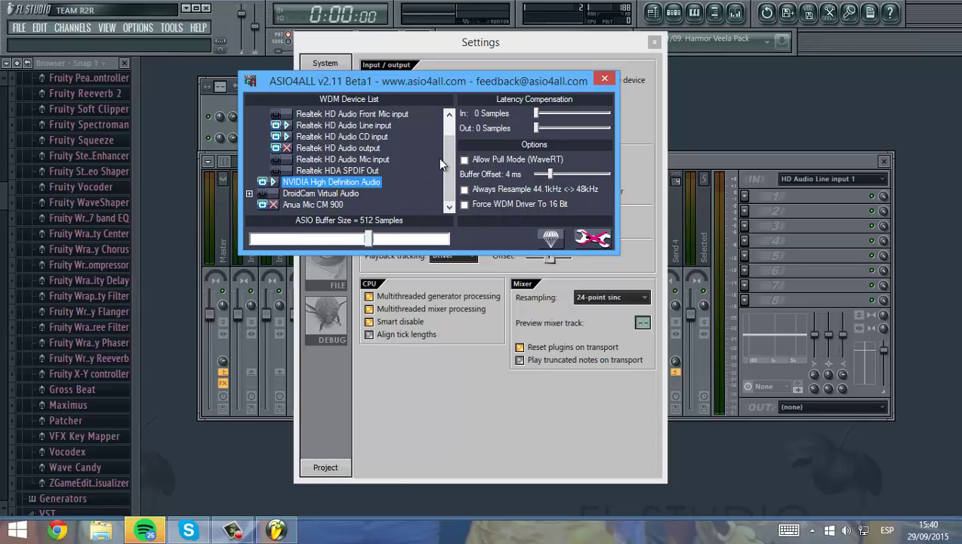
{"action": "scroll", "coordinate": [445, 159], "scroll_direction": "up", "scroll_amount": 2}
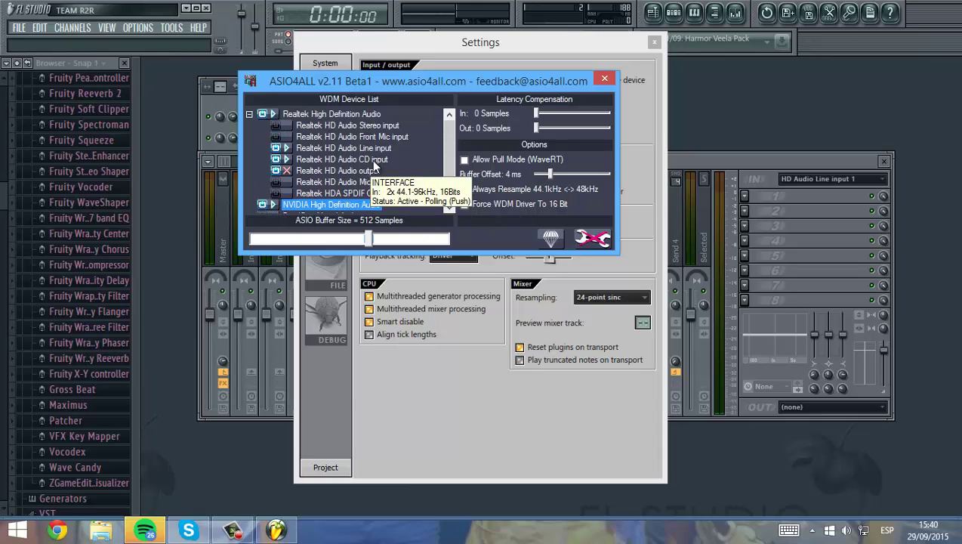
{"action": "scroll", "coordinate": [451, 154], "scroll_direction": "down", "scroll_amount": 2}
{"action": "mouse_move", "coordinate": [272, 209]}
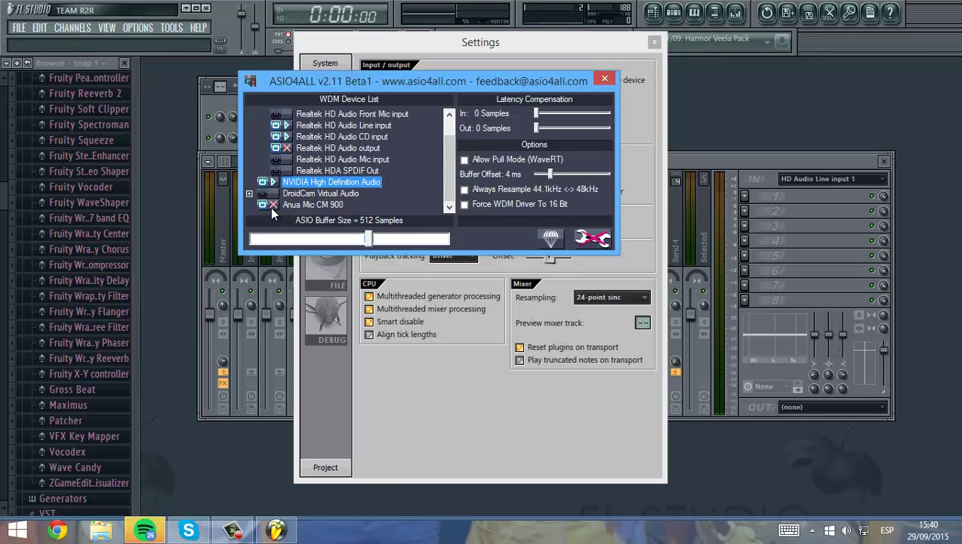
{"action": "mouse_move", "coordinate": [233, 530]}
{"action": "scroll", "coordinate": [450, 174], "scroll_direction": "up", "scroll_amount": 2}
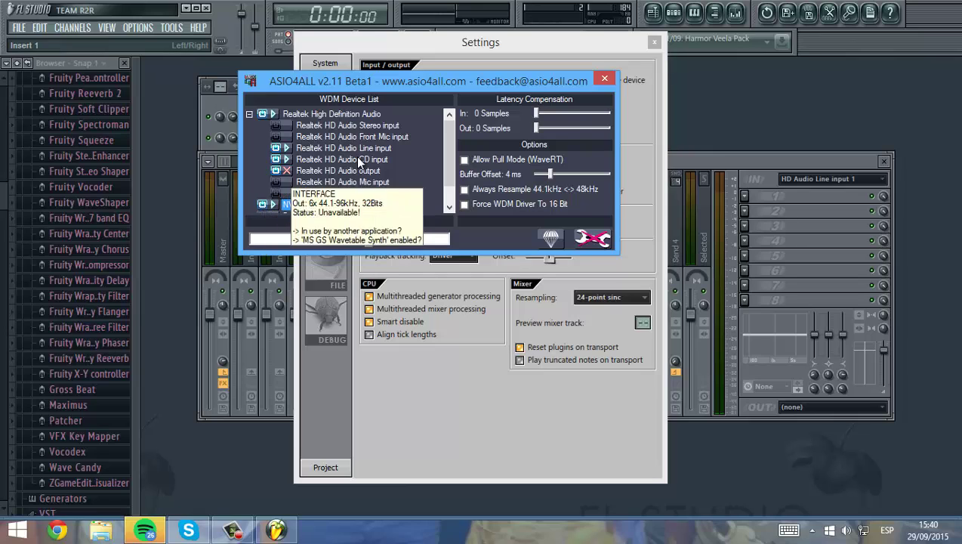
- Reopen the ASIO4ALL panel, toggle simple and advanced view, and re-expand the Realtek device
{"action": "left_click", "coordinate": [605, 79]}
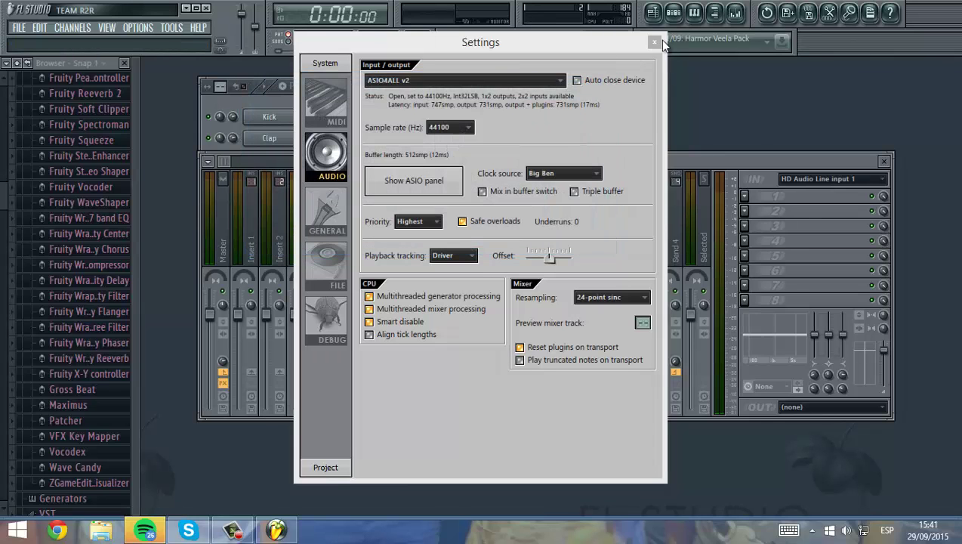
{"action": "left_click", "coordinate": [414, 180]}
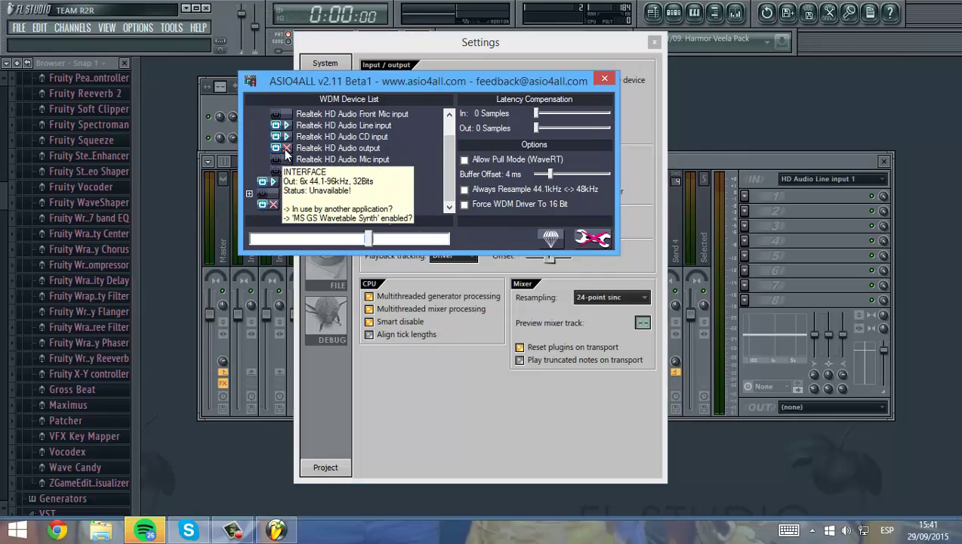
{"action": "left_click", "coordinate": [549, 236]}
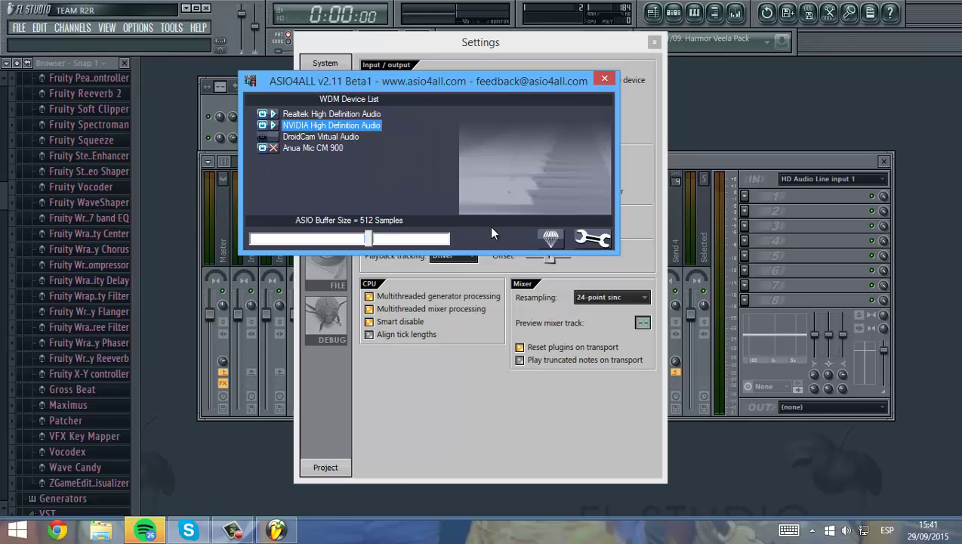
{"action": "left_click", "coordinate": [584, 240]}
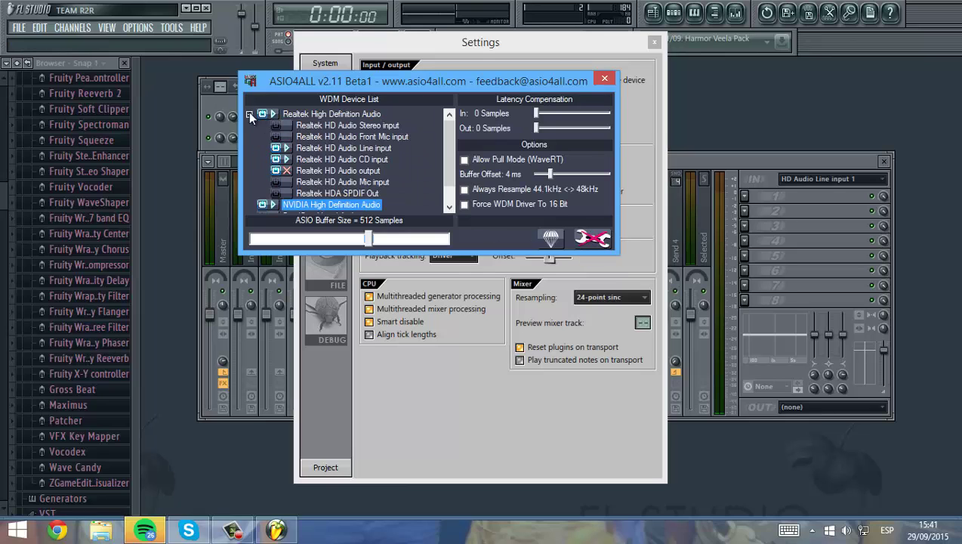
{"action": "left_click", "coordinate": [249, 114]}
{"action": "left_click", "coordinate": [249, 114]}
- Review the device list, then close the ASIO4ALL panel and the audio Settings
{"action": "scroll", "coordinate": [447, 139], "scroll_direction": "down", "scroll_amount": 1}
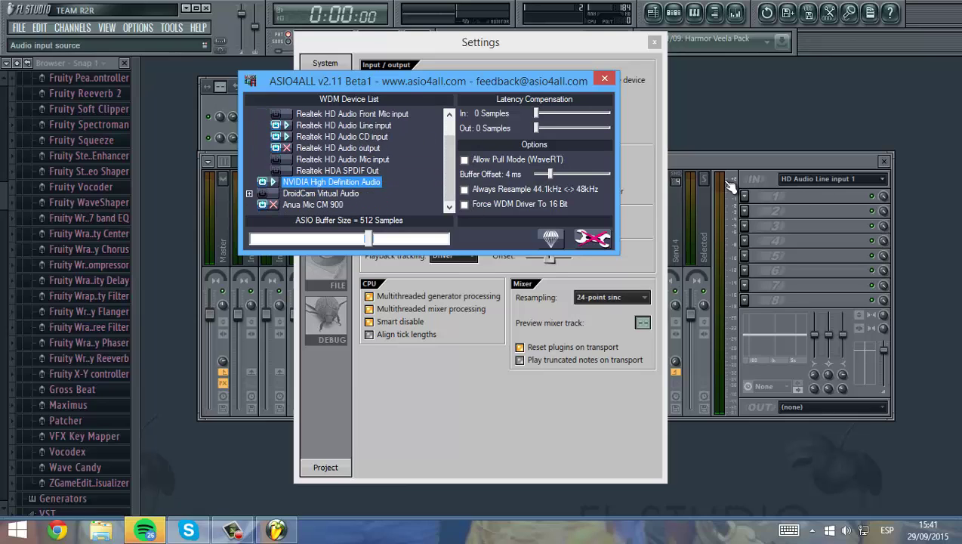
{"action": "scroll", "coordinate": [452, 141], "scroll_direction": "up", "scroll_amount": 1}
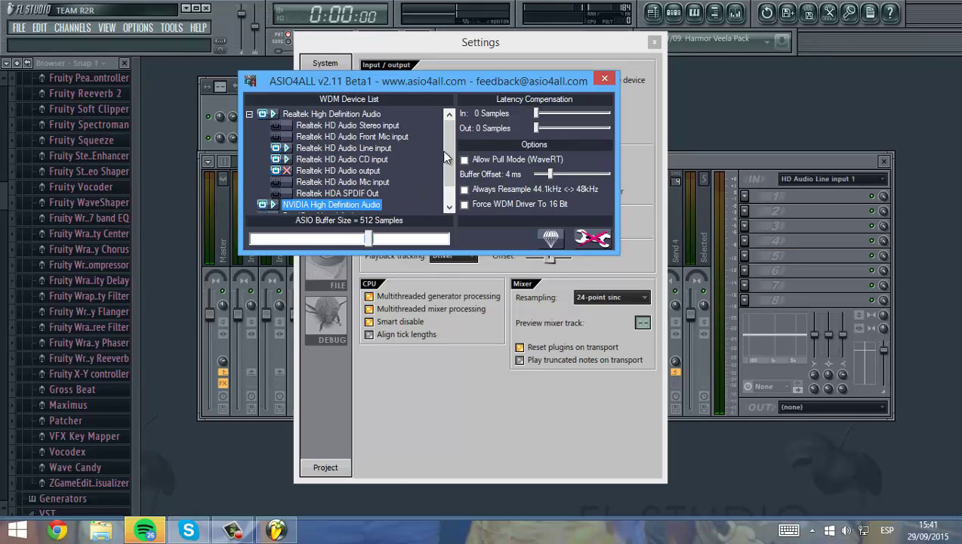
{"action": "scroll", "coordinate": [446, 155], "scroll_direction": "down", "scroll_amount": 1}
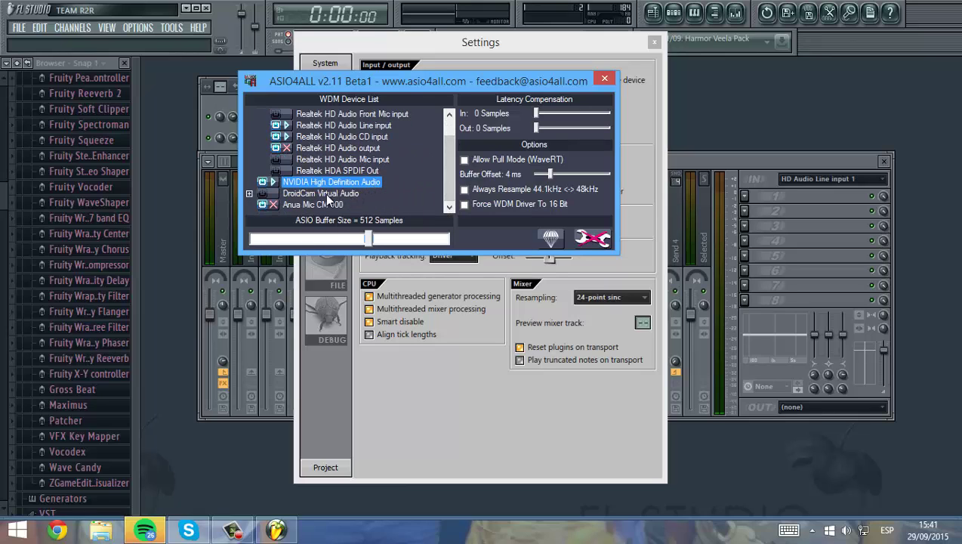
{"action": "scroll", "coordinate": [387, 157], "scroll_direction": "up", "scroll_amount": 1}
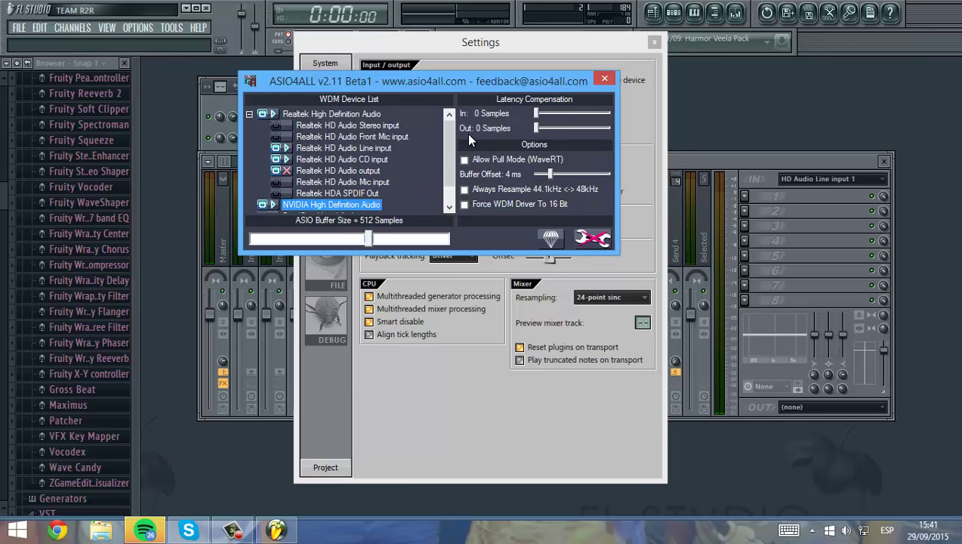
{"action": "scroll", "coordinate": [444, 155], "scroll_direction": "down", "scroll_amount": 1}
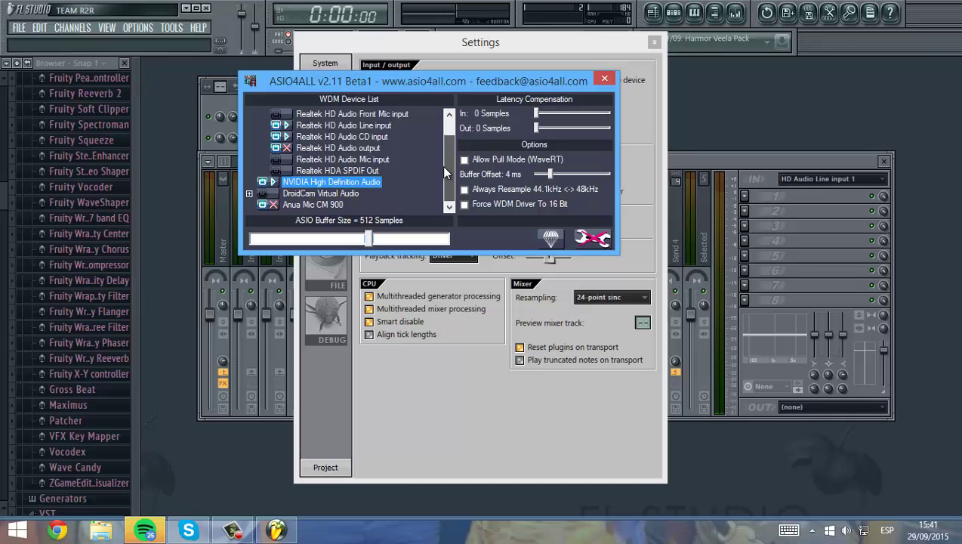
{"action": "left_click", "coordinate": [604, 80]}
{"action": "left_click", "coordinate": [654, 42]}
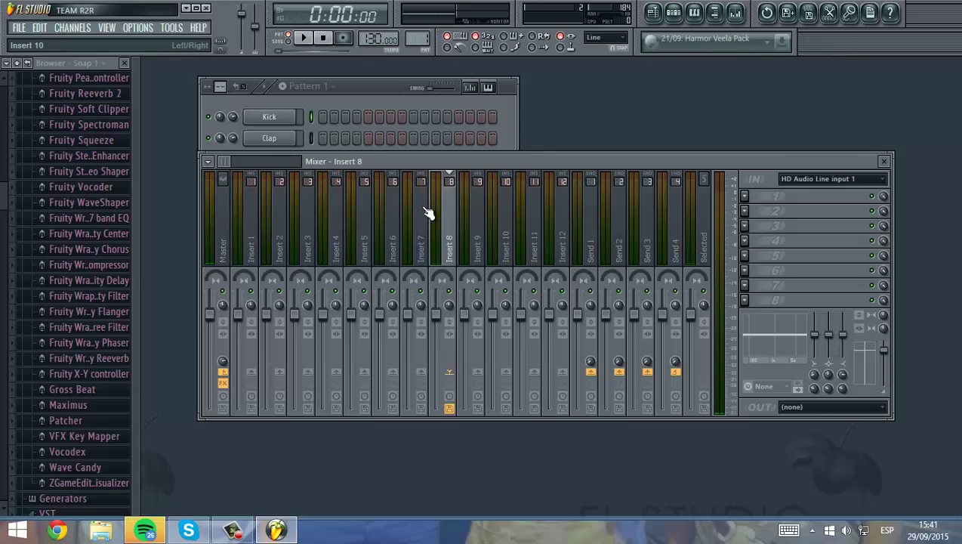
{"action": "left_click", "coordinate": [466, 215]}
{"action": "left_click", "coordinate": [449, 215]}
{"action": "left_click", "coordinate": [865, 179]}
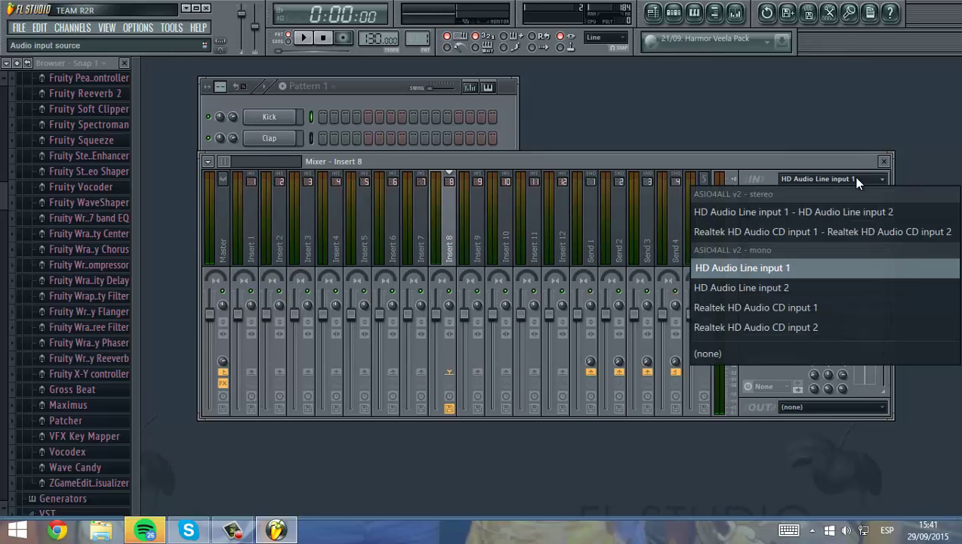
{"action": "left_click", "coordinate": [862, 184]}
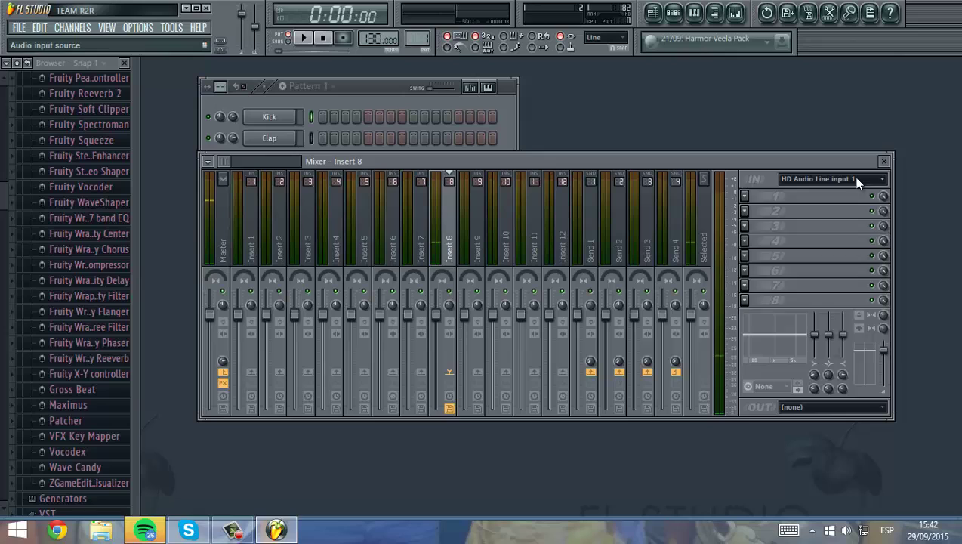
{"action": "left_click", "coordinate": [857, 183]}
{"action": "left_click", "coordinate": [847, 263]}
- Load MiGiC into Insert 8's first effect slot and switch on its Bends option
{"action": "left_click", "coordinate": [747, 197]}
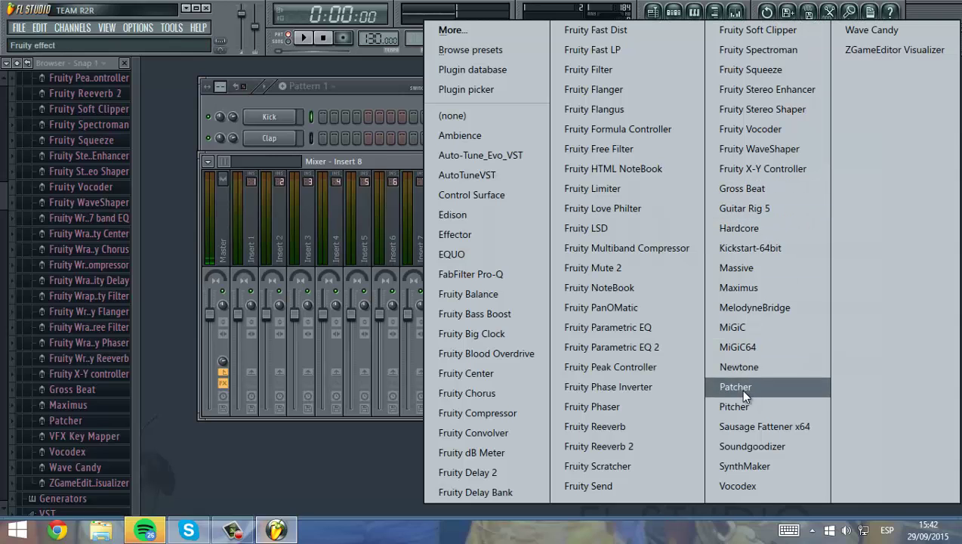
{"action": "left_click", "coordinate": [751, 331]}
{"action": "left_click_drag", "start_coordinate": [419, 159], "coordinate": [430, 107]}
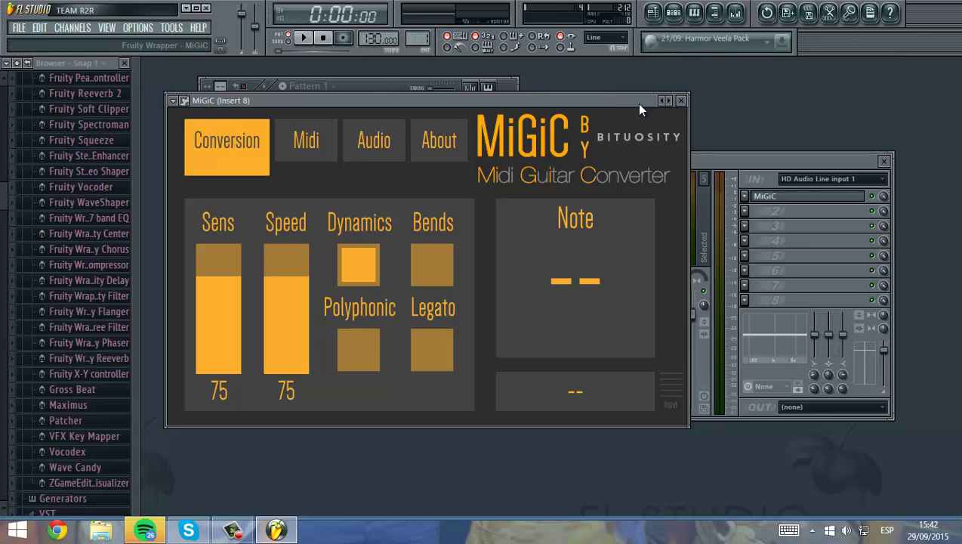
{"action": "left_click", "coordinate": [435, 265]}
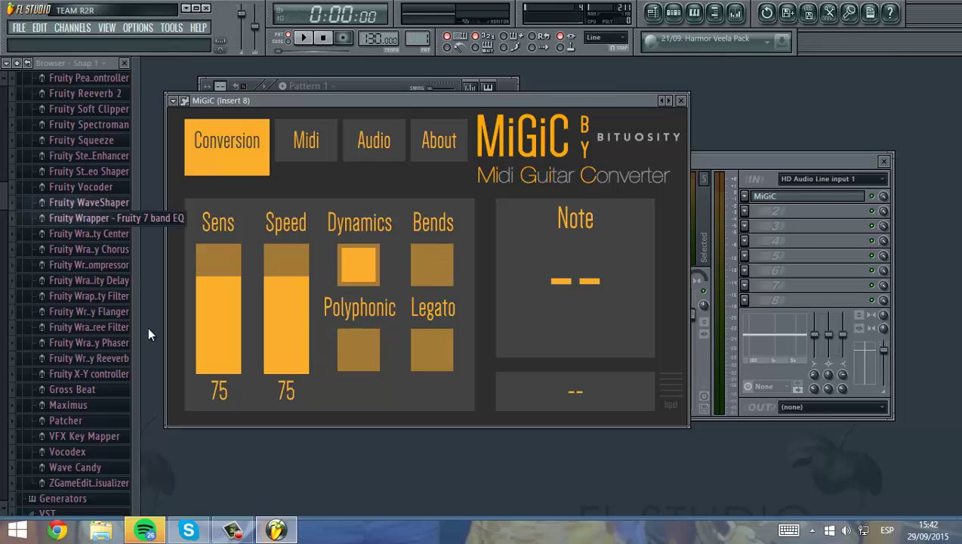
- Review MiGiC's MIDI page, leaving the external output port and Auto Tune key C unchanged
{"action": "left_click", "coordinate": [308, 142]}
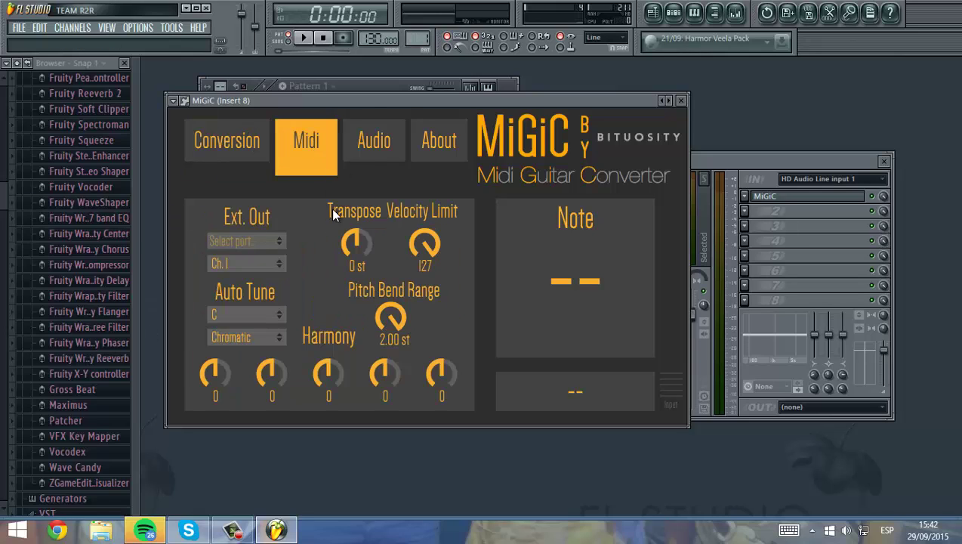
{"action": "left_click", "coordinate": [241, 241]}
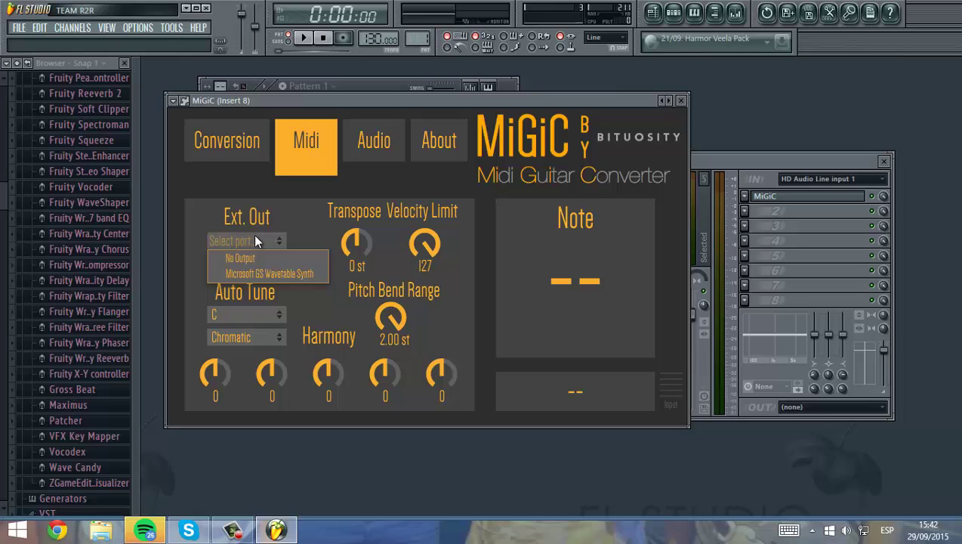
{"action": "left_click", "coordinate": [268, 274]}
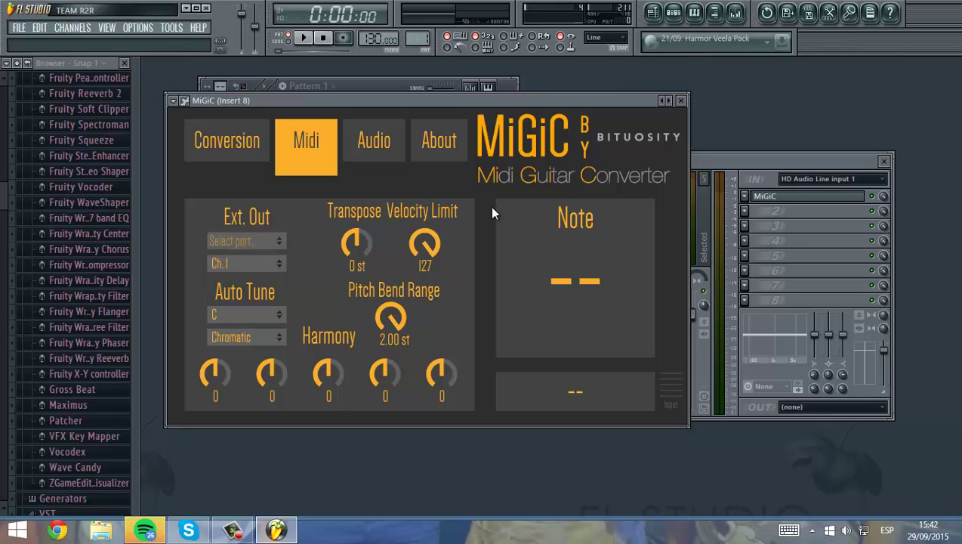
{"action": "left_click", "coordinate": [276, 314]}
{"action": "left_click", "coordinate": [276, 311]}
- Browse MiGiC's Audio and About pages, then return to its Conversion settings
{"action": "left_click", "coordinate": [392, 142]}
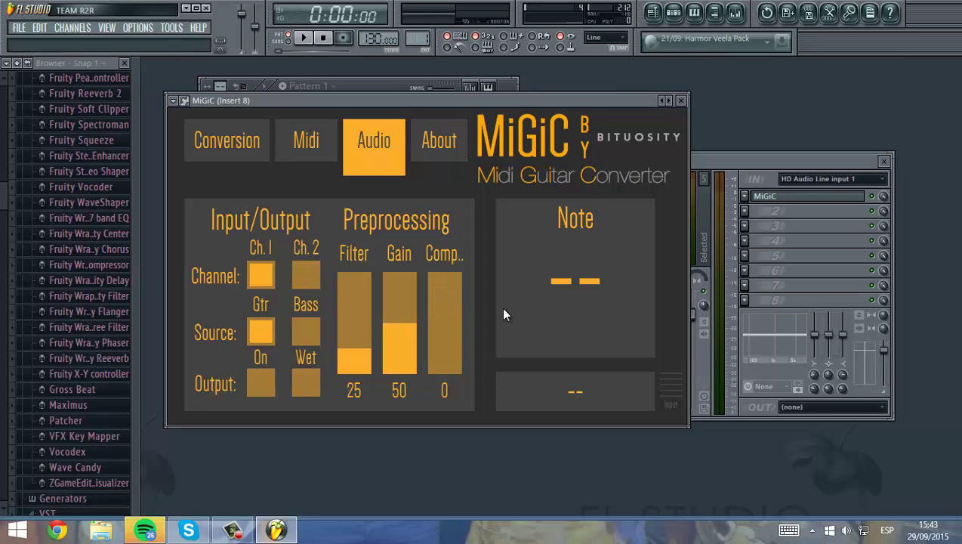
{"action": "left_click", "coordinate": [423, 146]}
{"action": "left_click", "coordinate": [221, 139]}
{"action": "left_click", "coordinate": [336, 142]}
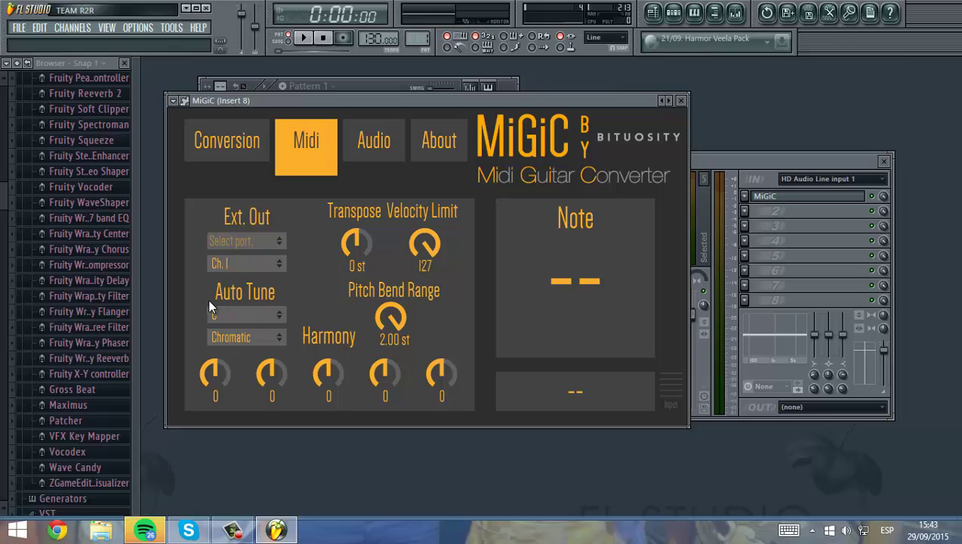
{"action": "left_click", "coordinate": [228, 141]}
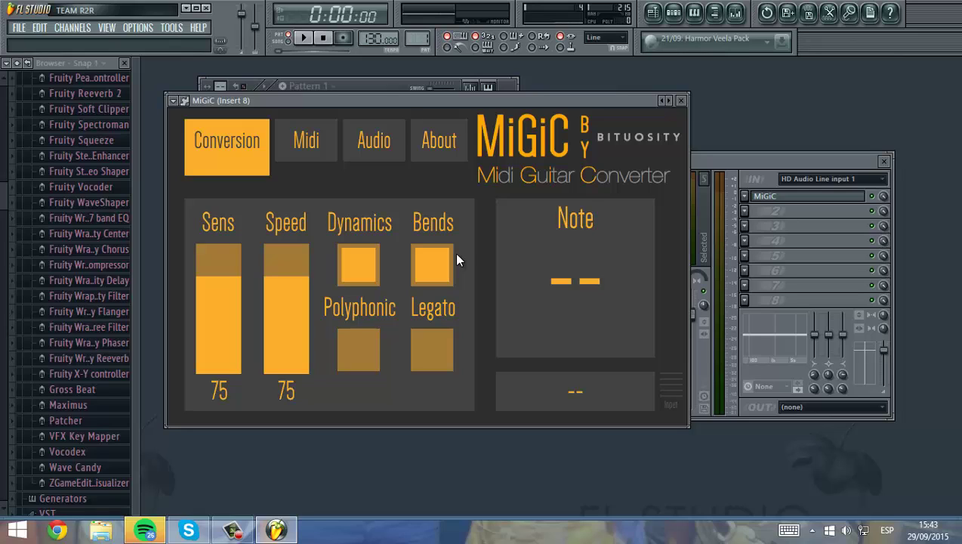
- Set MiGiC's MIDI output port in its wrapper settings, close it, and return to the mixer
{"action": "left_click", "coordinate": [184, 102]}
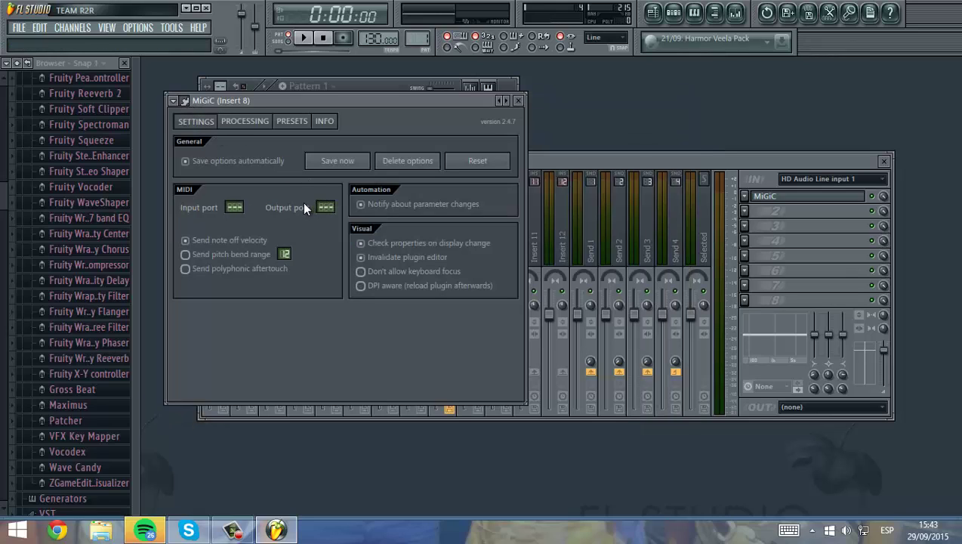
{"action": "mouse_move", "coordinate": [324, 205]}
{"action": "left_mouse_down"}
{"action": "mouse_move", "coordinate": [329, 173]}
{"action": "mouse_move", "coordinate": [329, 202]}
{"action": "left_mouse_up"}
{"action": "left_click", "coordinate": [518, 100]}
{"action": "left_click", "coordinate": [365, 89]}
{"action": "left_click", "coordinate": [836, 218]}
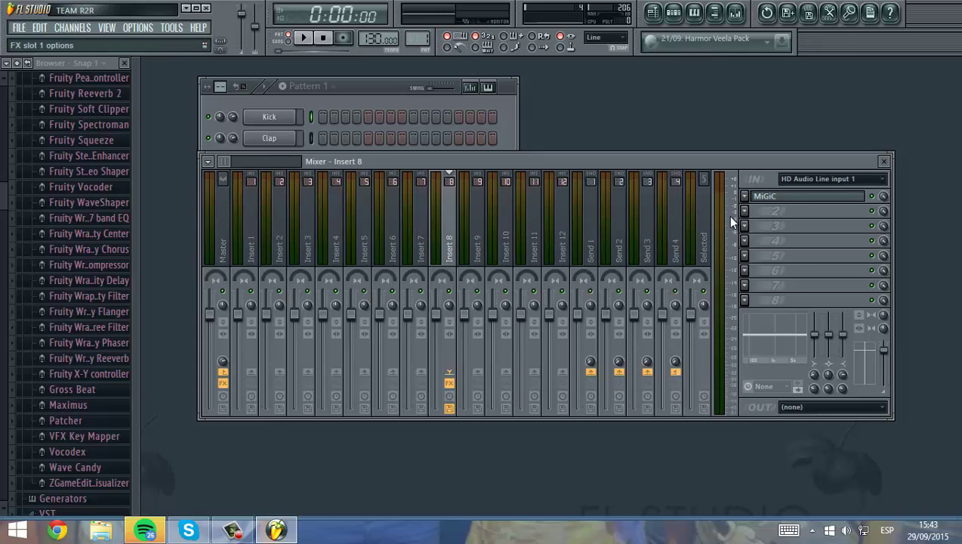
- Mute and unmute MiGiC's FX slot twice to check it is processing
{"action": "left_click", "coordinate": [872, 196]}
{"action": "left_click", "coordinate": [872, 196]}
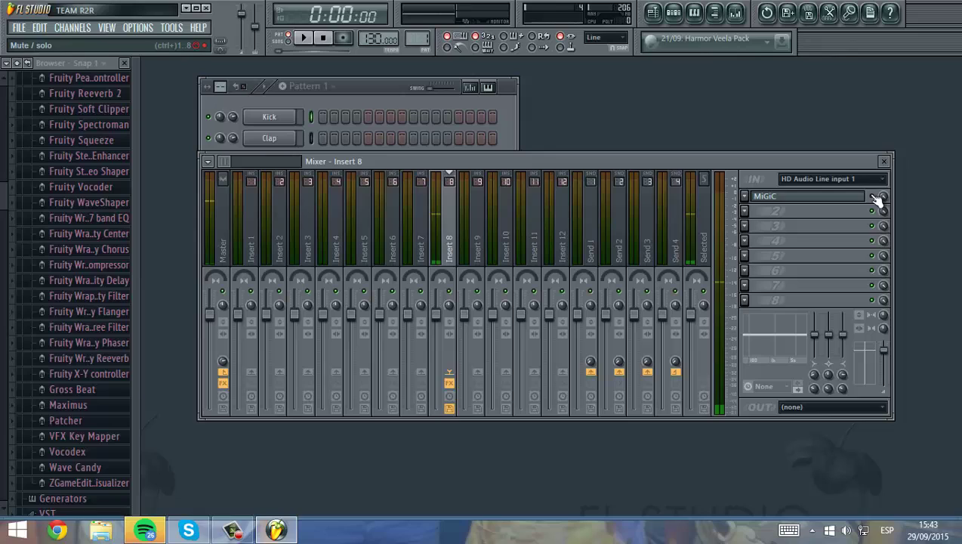
{"action": "left_click", "coordinate": [873, 197]}
{"action": "left_click", "coordinate": [872, 197]}
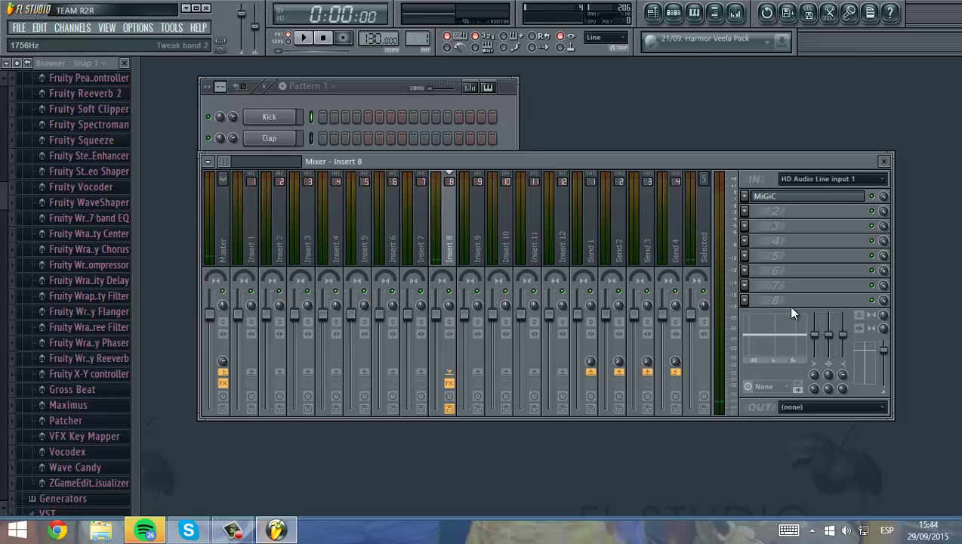
{"action": "left_click", "coordinate": [140, 27]}
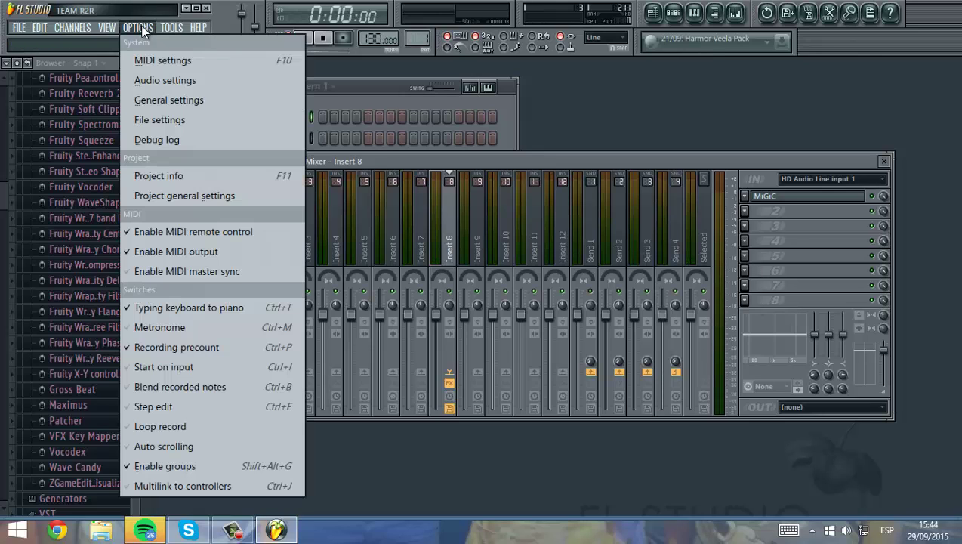
- Keep Microsoft MIDI Mapper as the MIDI output on port 0 and close MIDI settings
{"action": "left_click", "coordinate": [171, 61]}
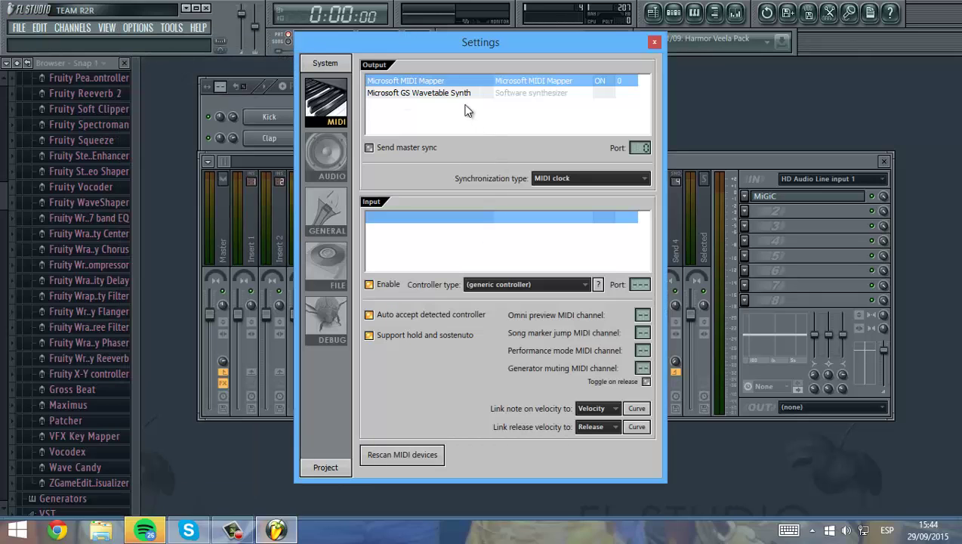
{"action": "left_click", "coordinate": [427, 94]}
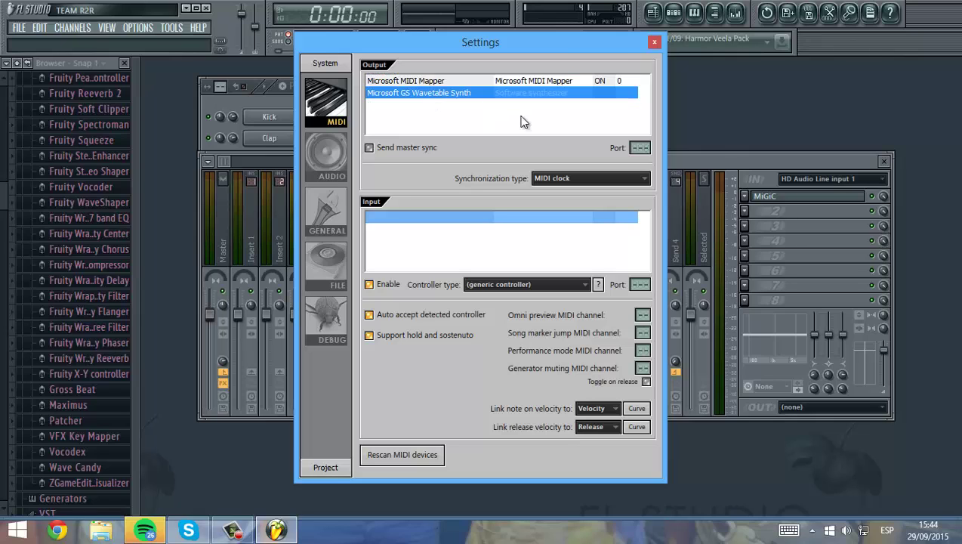
{"action": "left_click", "coordinate": [429, 81]}
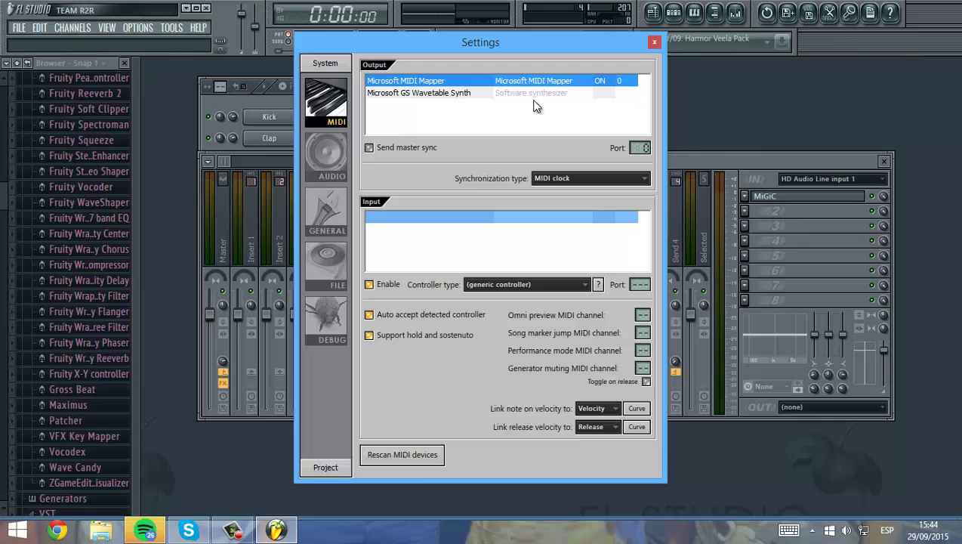
{"action": "left_click_drag", "start_coordinate": [647, 128], "coordinate": [643, 155]}
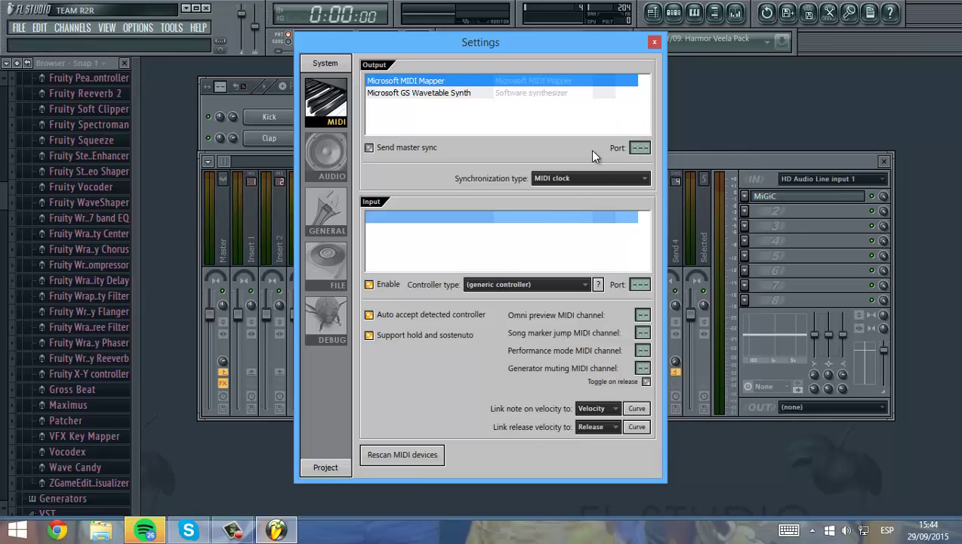
{"action": "left_click_drag", "start_coordinate": [642, 150], "coordinate": [644, 102]}
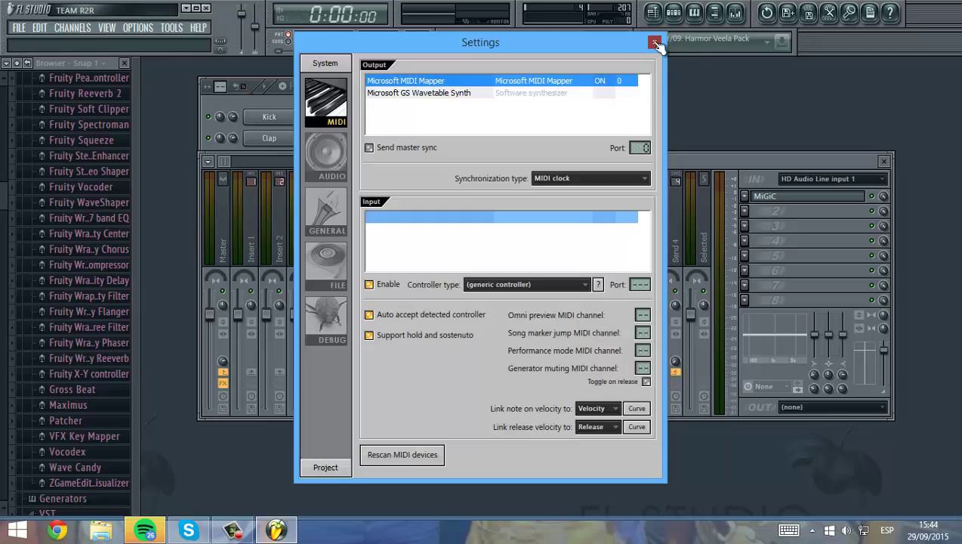
{"action": "left_click", "coordinate": [648, 43]}
{"action": "left_click", "coordinate": [352, 85]}
- Add a Massive channel and set its MIDI input port to 0
{"action": "left_click", "coordinate": [68, 28]}
{"action": "mouse_move", "coordinate": [102, 45]}
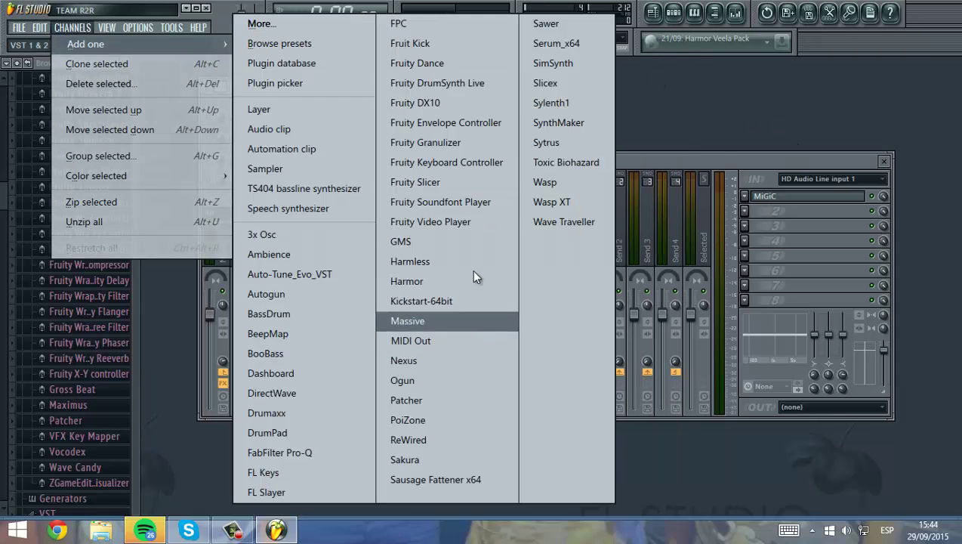
{"action": "left_click", "coordinate": [441, 327]}
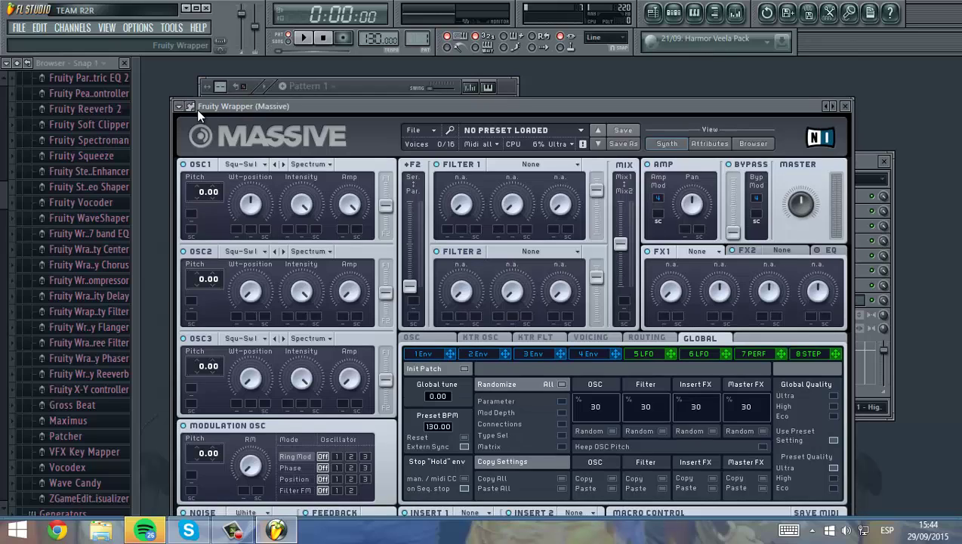
{"action": "left_click", "coordinate": [193, 107]}
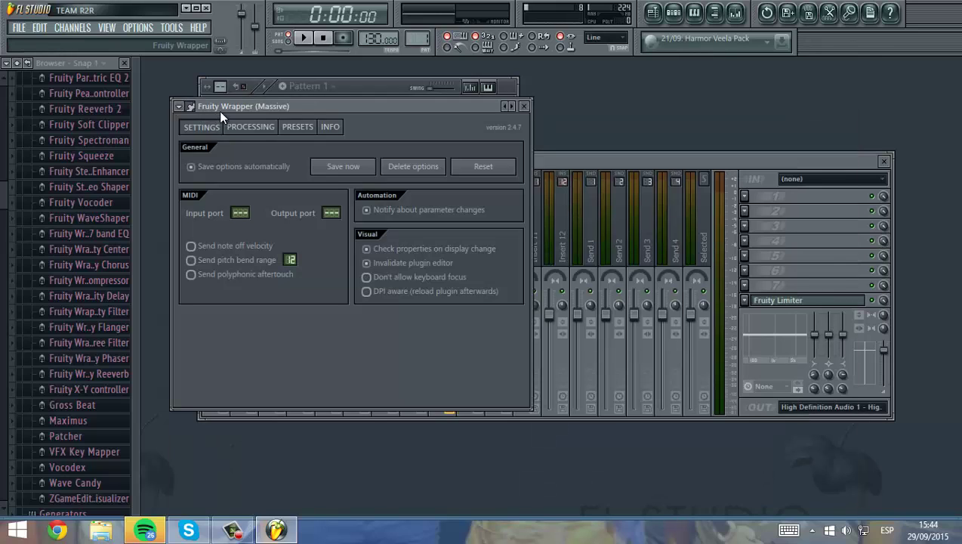
{"action": "left_click_drag", "start_coordinate": [241, 214], "coordinate": [287, 202]}
- Reopen the Massive plugin window showing its synth interface
{"action": "left_click", "coordinate": [524, 105]}
{"action": "left_click", "coordinate": [281, 201]}
{"action": "left_click", "coordinate": [524, 106]}
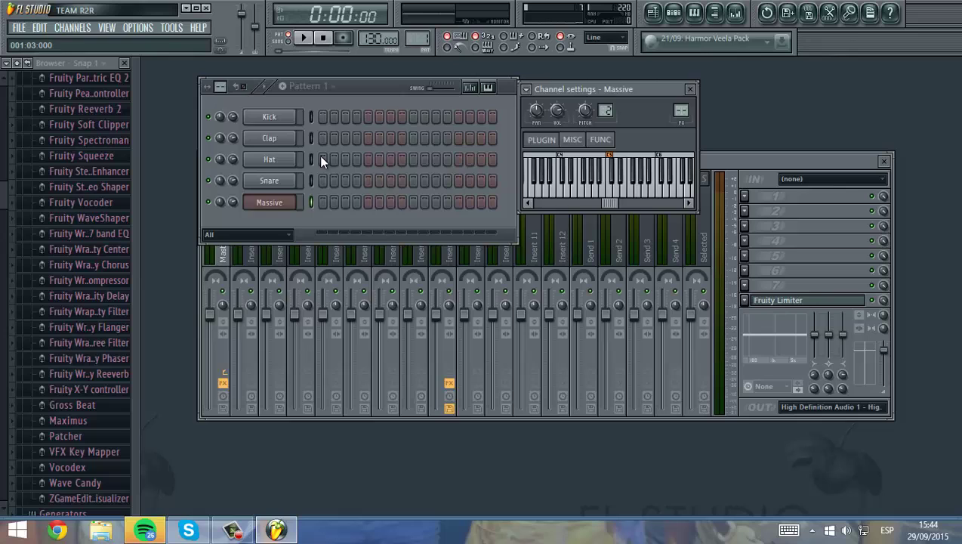
{"action": "left_click", "coordinate": [281, 207]}
{"action": "left_click", "coordinate": [281, 207]}
{"action": "left_click", "coordinate": [192, 108]}
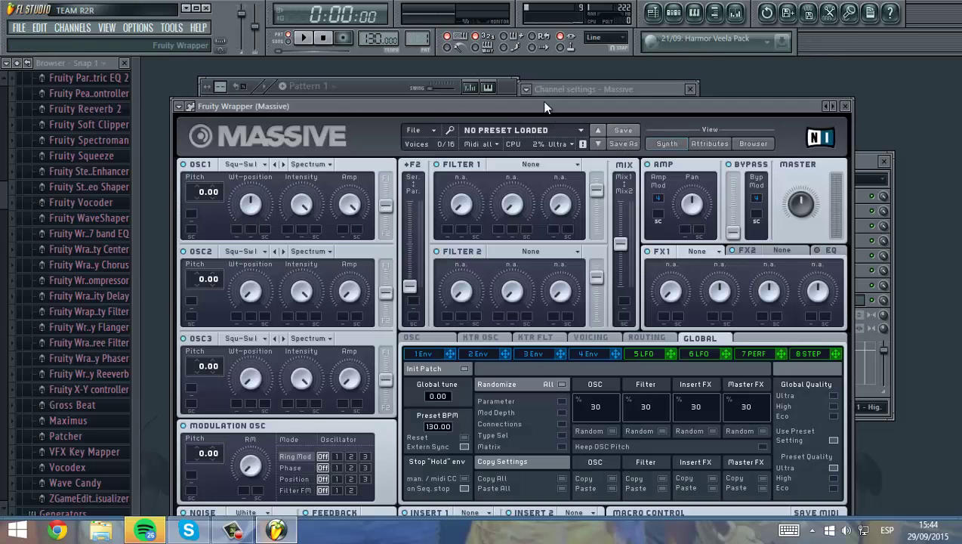
- Load the 3 OCTAVE BUZZER preset into Massive, then close its window
{"action": "left_click_drag", "start_coordinate": [542, 103], "coordinate": [580, 95]}
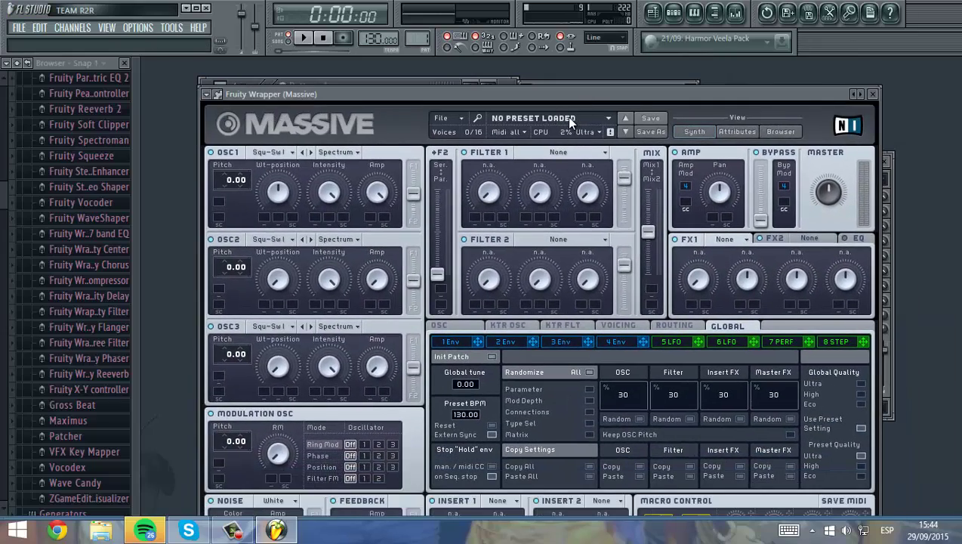
{"action": "left_click", "coordinate": [556, 121]}
{"action": "left_click", "coordinate": [540, 153]}
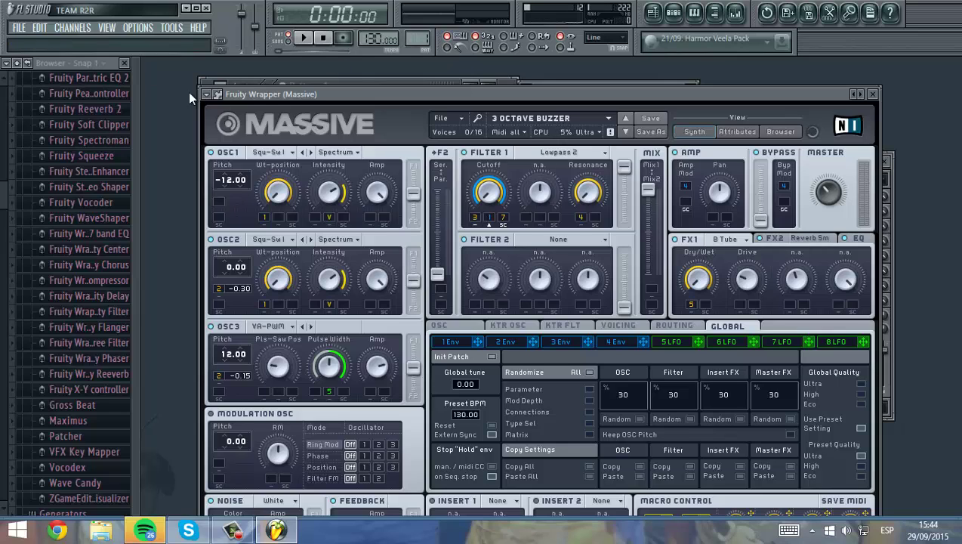
{"action": "left_click", "coordinate": [218, 94]}
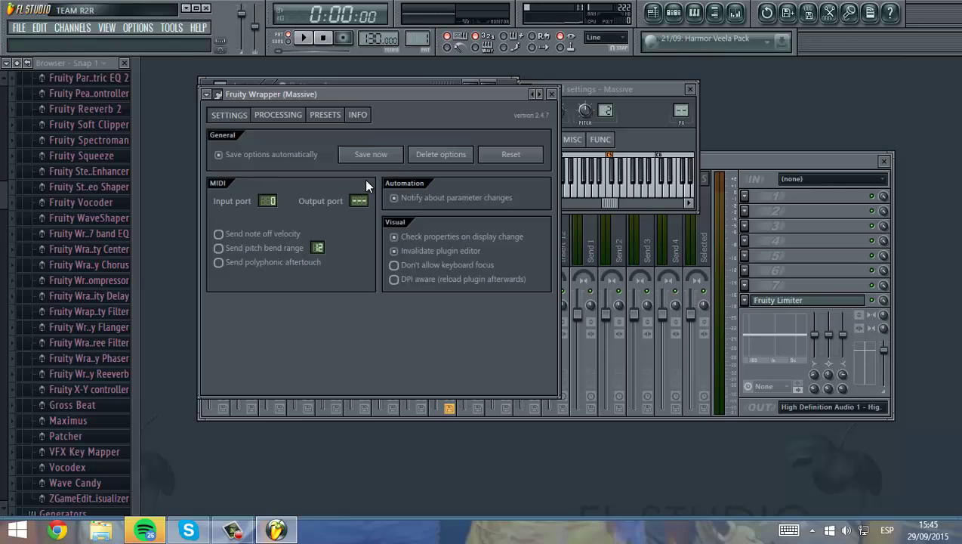
{"action": "left_click", "coordinate": [553, 93]}
{"action": "left_click_drag", "start_coordinate": [515, 85], "coordinate": [510, 215]}
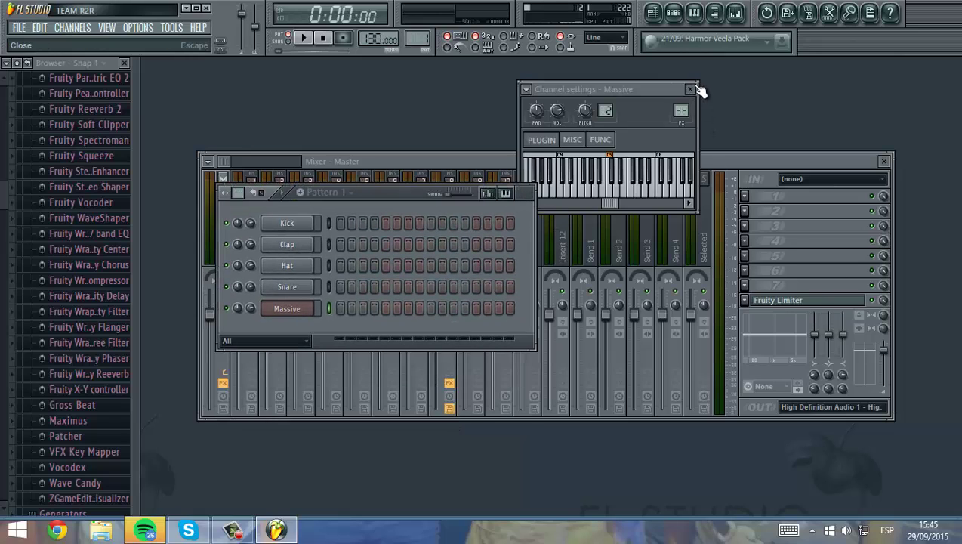
- Close the Massive channel settings, select mixer Insert 8 and check its MiGiC plugin
{"action": "left_click", "coordinate": [689, 90]}
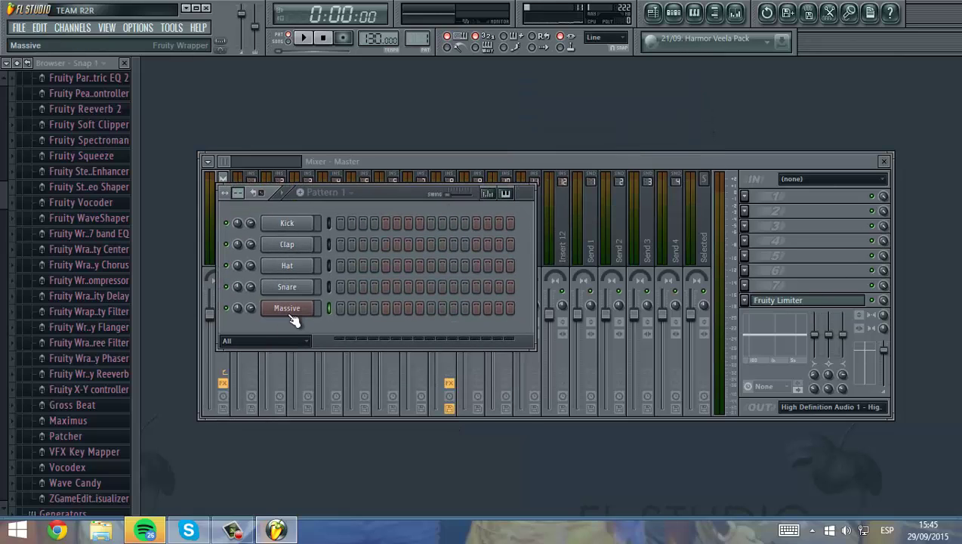
{"action": "left_click", "coordinate": [451, 183]}
{"action": "left_click", "coordinate": [784, 198]}
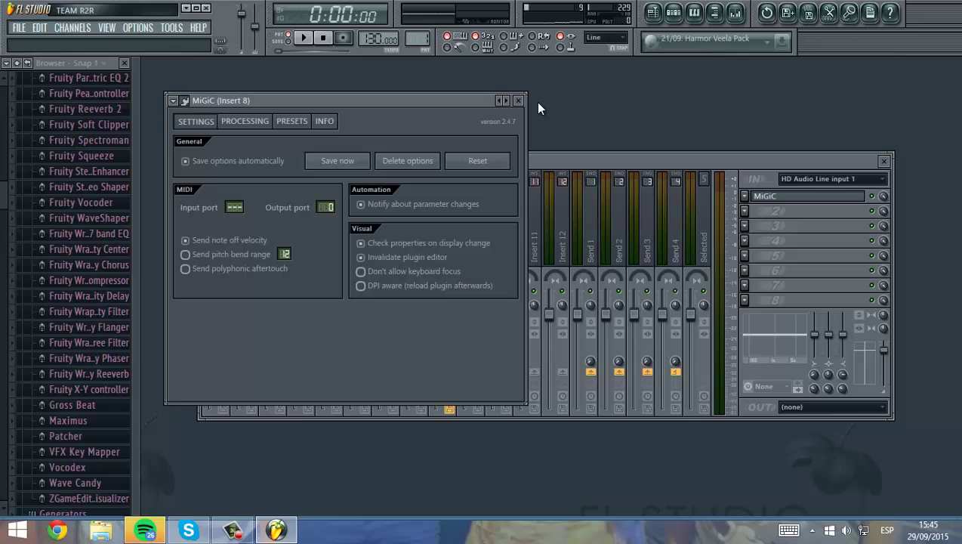
{"action": "left_click", "coordinate": [518, 101]}
- Review FL Studio's MIDI settings from the Options menu
{"action": "left_click", "coordinate": [138, 28]}
{"action": "left_click", "coordinate": [160, 61]}
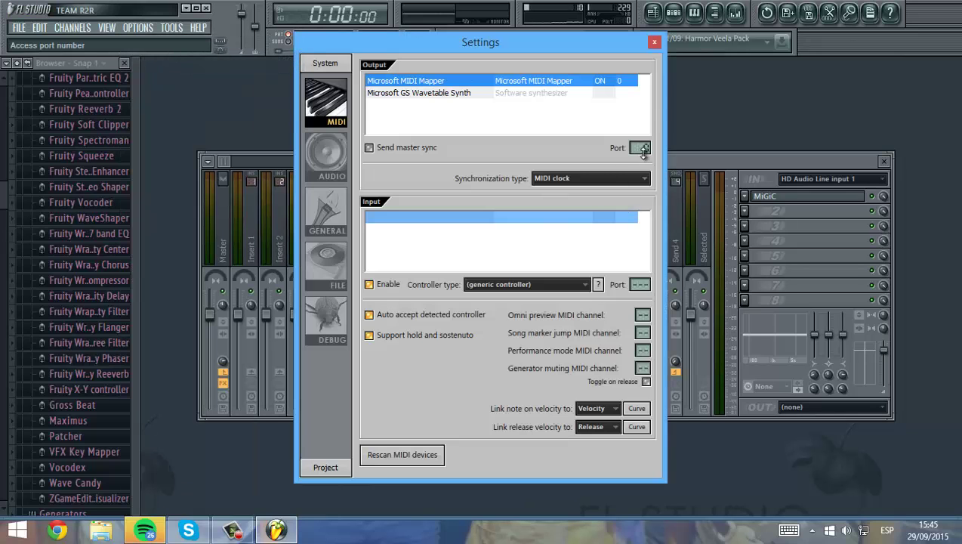
{"action": "left_click", "coordinate": [654, 42]}
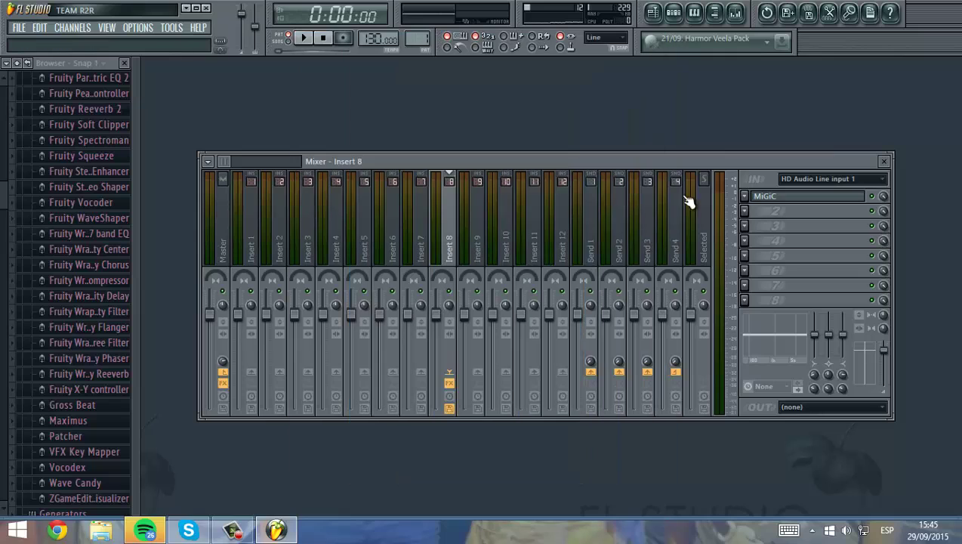
- Check the Massive channel's wrapper settings in the channel rack, then return to Insert 8 in the Mixer
{"action": "left_click", "coordinate": [673, 12]}
{"action": "left_click", "coordinate": [308, 307]}
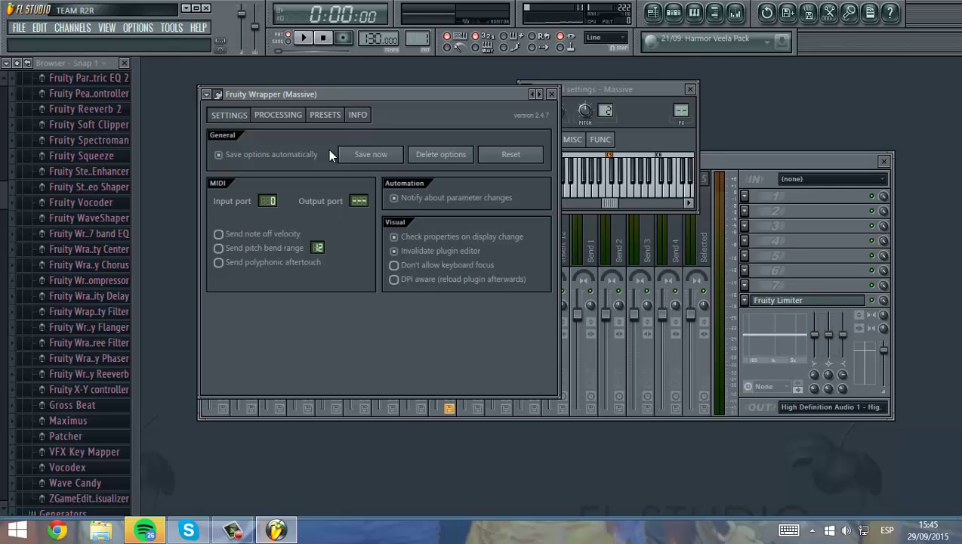
{"action": "left_click", "coordinate": [552, 94]}
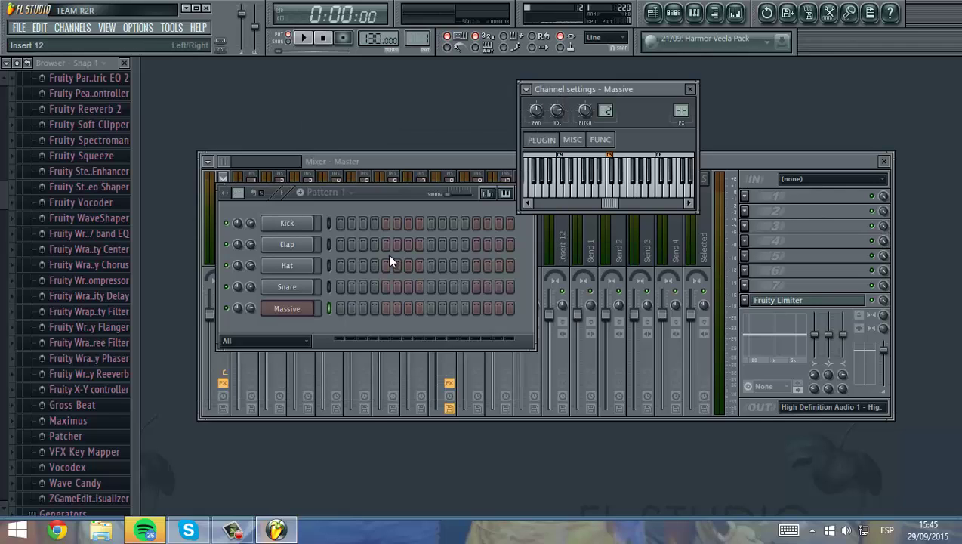
{"action": "left_click", "coordinate": [448, 177]}
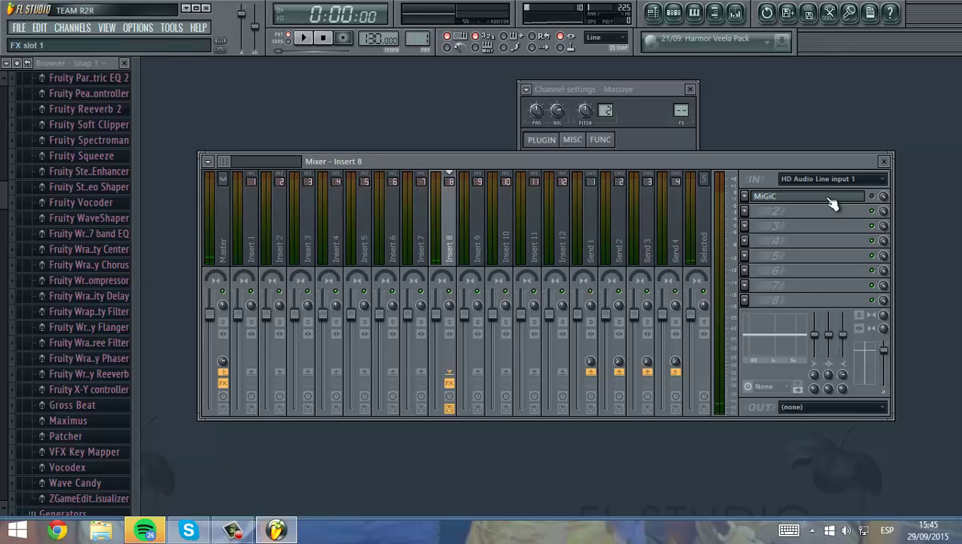
- Keep HD Audio Line input 1 as Insert 8's input and check the MiGiC effect
{"action": "left_click", "coordinate": [795, 178]}
{"action": "left_click", "coordinate": [795, 179]}
{"action": "left_click", "coordinate": [771, 196]}
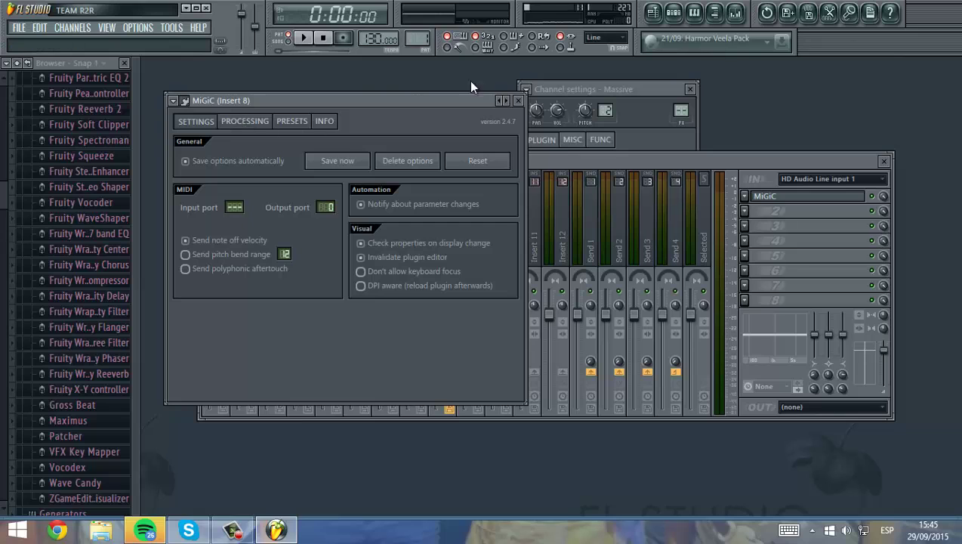
{"action": "left_click", "coordinate": [518, 100]}
- Look over the MIDI settings again under Options
{"action": "left_click", "coordinate": [138, 27]}
{"action": "left_click", "coordinate": [159, 62]}
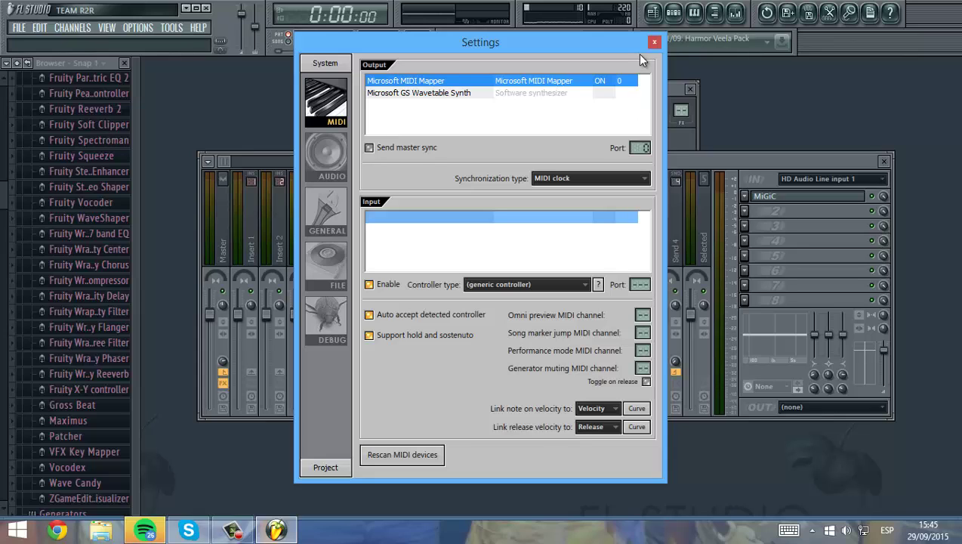
{"action": "left_click", "coordinate": [655, 42]}
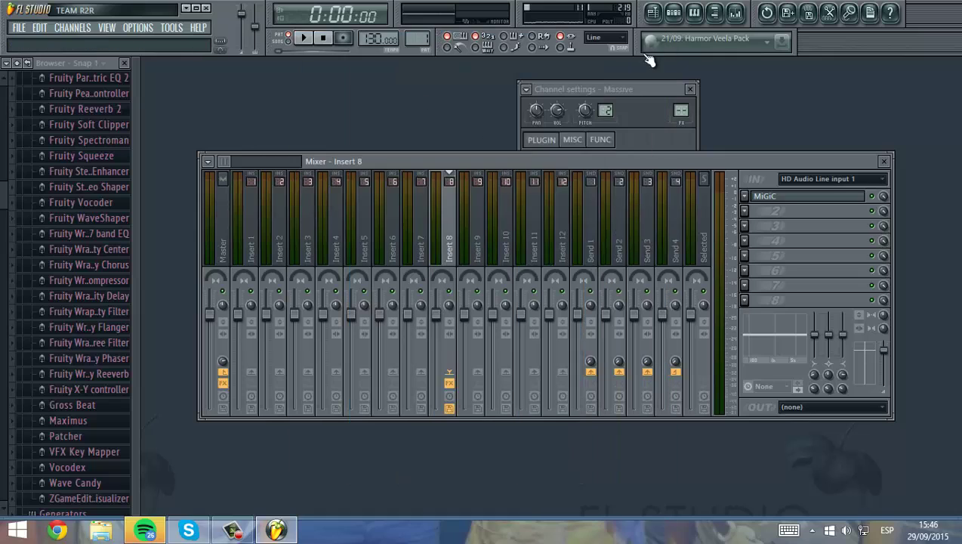
- Close the Mixer and open Massive's own synth editor showing the 3 Octave Buzzer preset
{"action": "left_click_drag", "start_coordinate": [626, 87], "coordinate": [574, 94]}
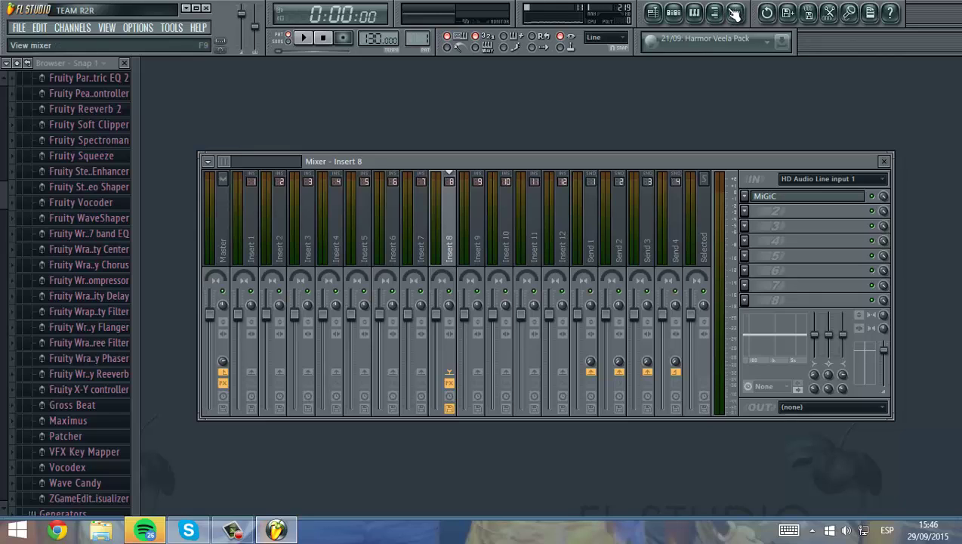
{"action": "left_click", "coordinate": [734, 14]}
{"action": "left_click", "coordinate": [280, 313]}
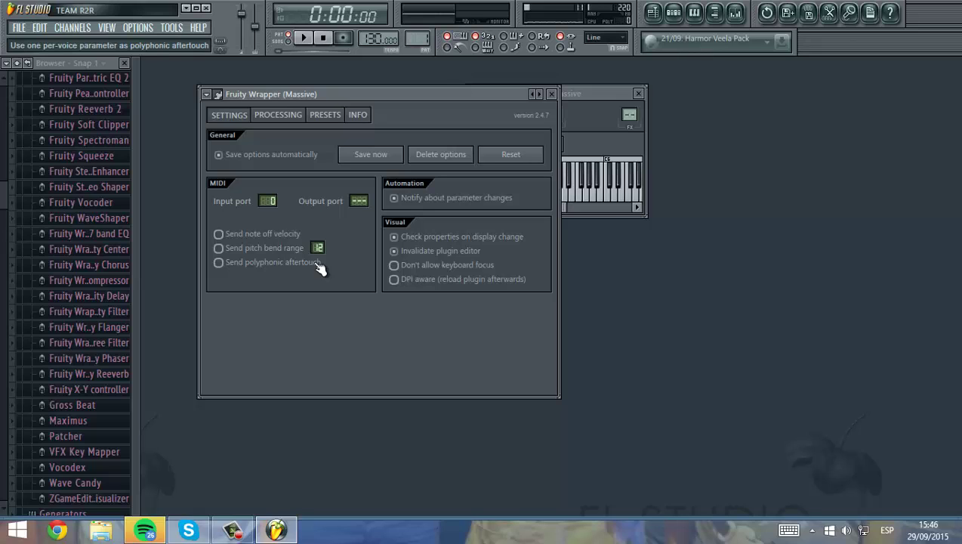
{"action": "left_click", "coordinate": [217, 94]}
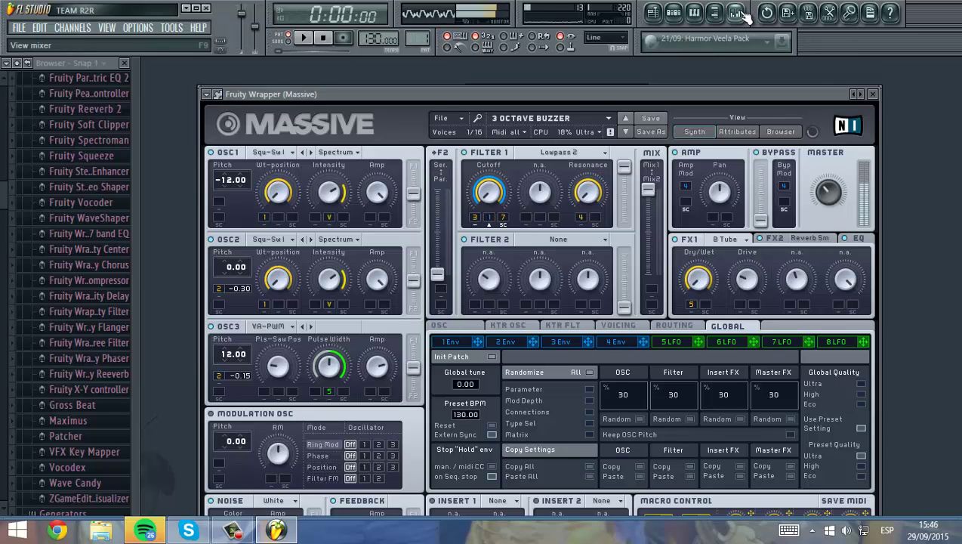
- On Insert 8, raise MiGiC's Sens slider from 75 to 85 in its editor
{"action": "left_click", "coordinate": [738, 13]}
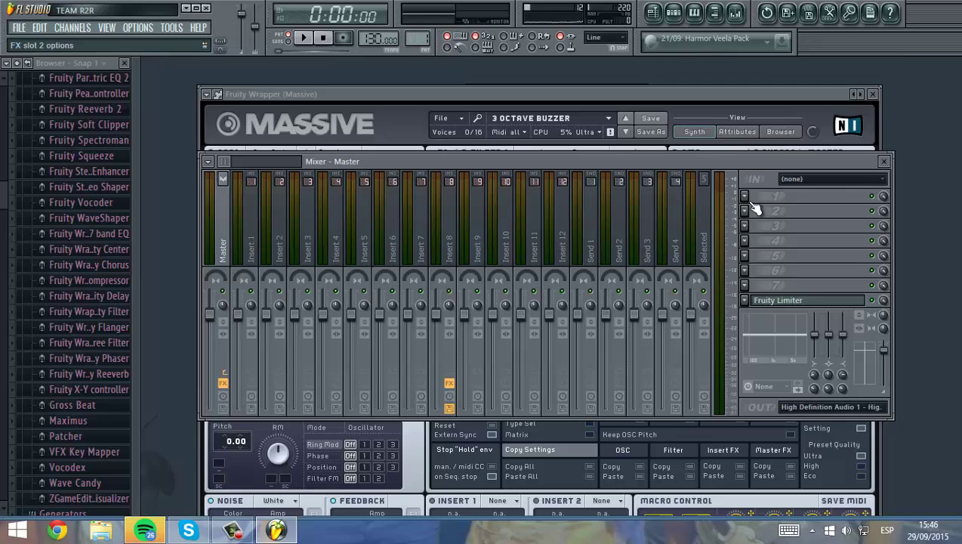
{"action": "left_click", "coordinate": [449, 221]}
{"action": "left_click", "coordinate": [838, 201]}
{"action": "left_click", "coordinate": [197, 111]}
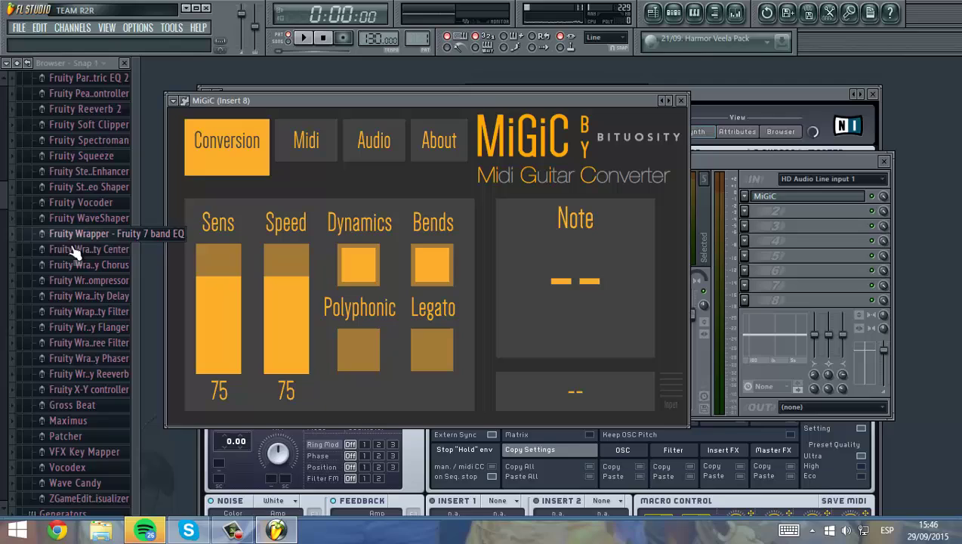
{"action": "left_click_drag", "start_coordinate": [219, 270], "coordinate": [216, 261]}
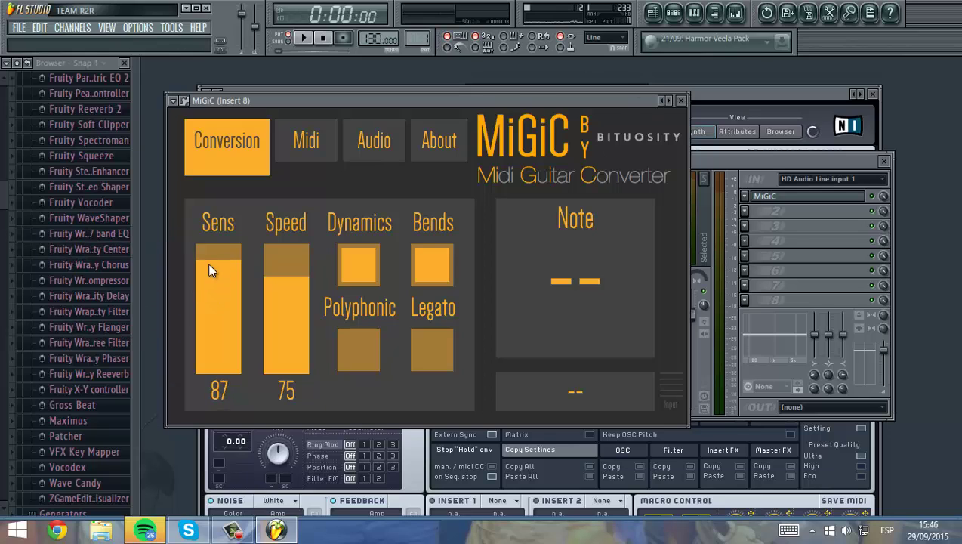
{"action": "left_click_drag", "start_coordinate": [210, 262], "coordinate": [214, 266]}
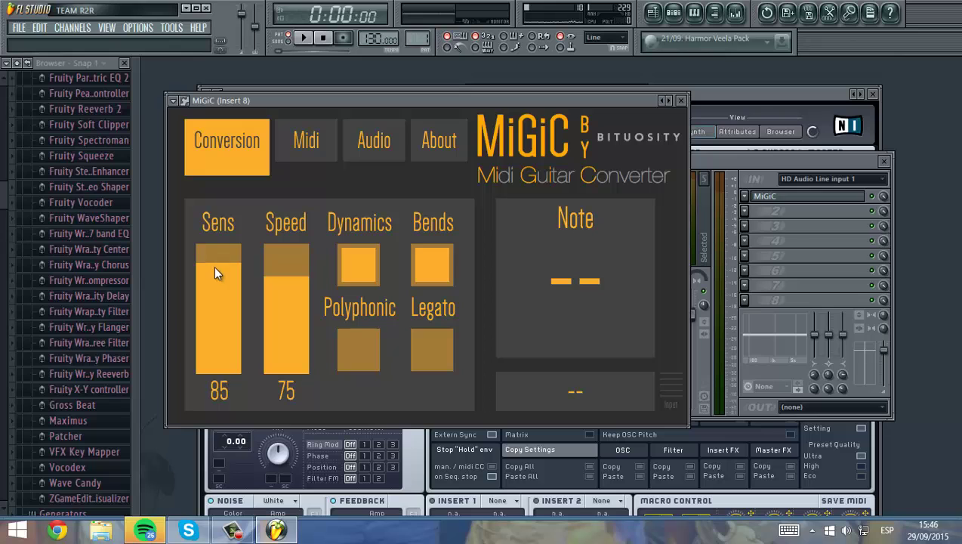
{"action": "left_click", "coordinate": [680, 101]}
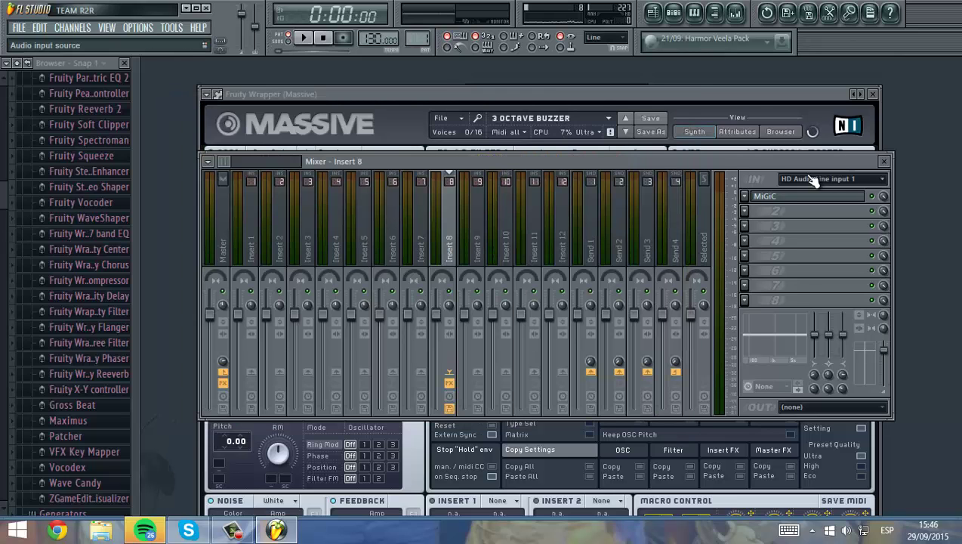
- Try Massive presets Loop-Jelly Monster and Are You Here, then settle on Stabby
{"action": "left_click", "coordinate": [598, 93]}
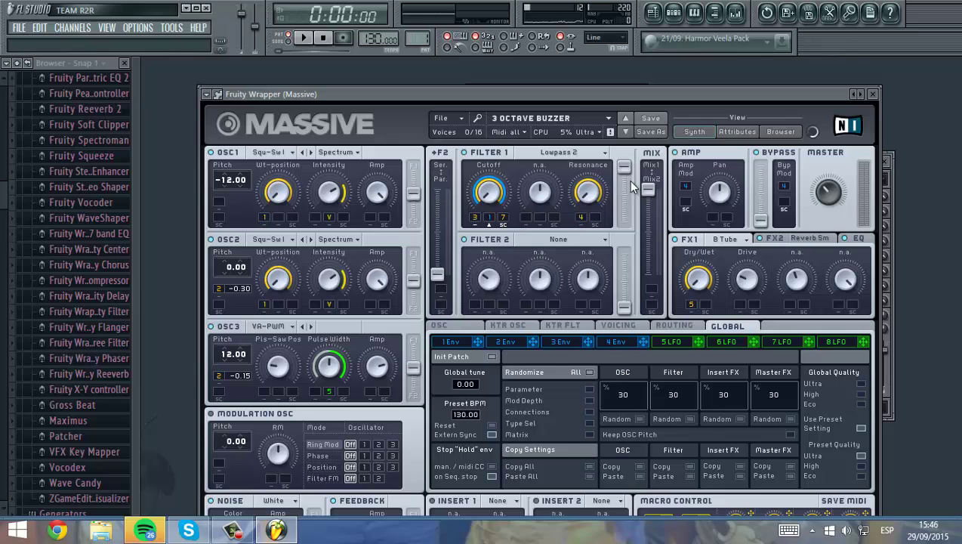
{"action": "left_click", "coordinate": [609, 119]}
{"action": "left_click_drag", "start_coordinate": [630, 268], "coordinate": [630, 340]}
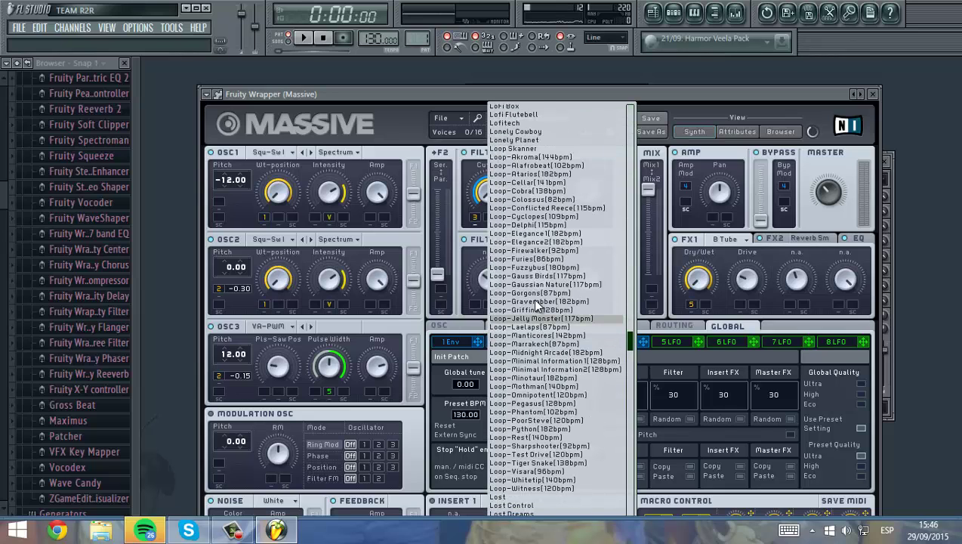
{"action": "left_click", "coordinate": [536, 303]}
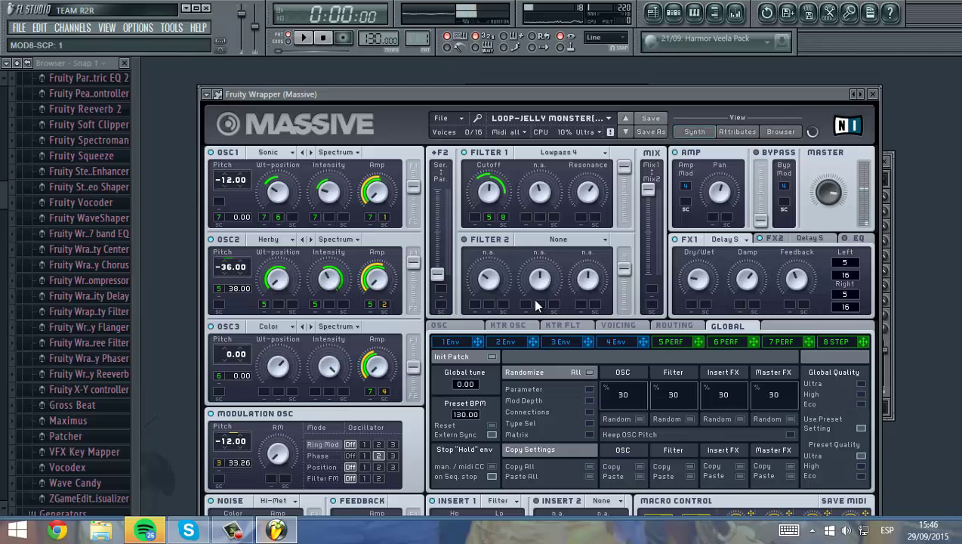
{"action": "left_click", "coordinate": [609, 119]}
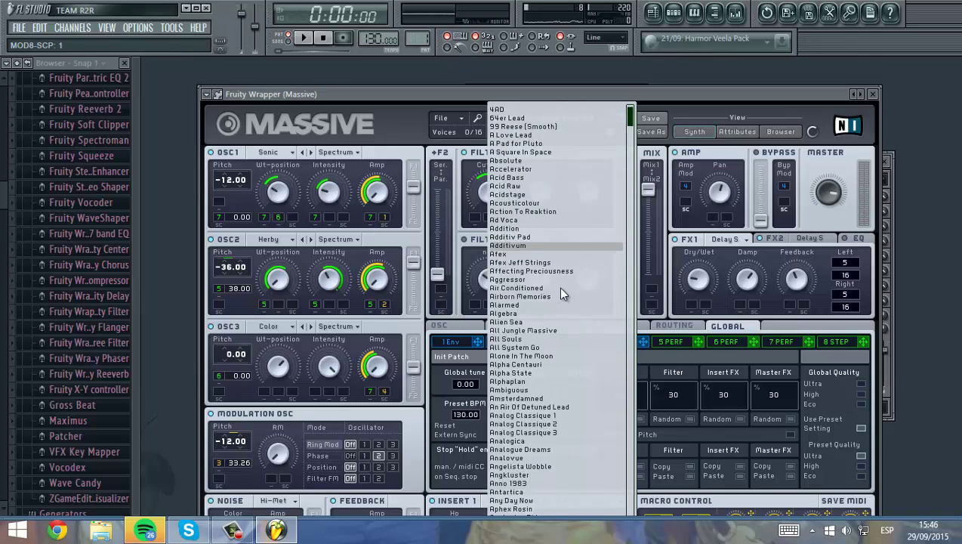
{"action": "left_click", "coordinate": [558, 497]}
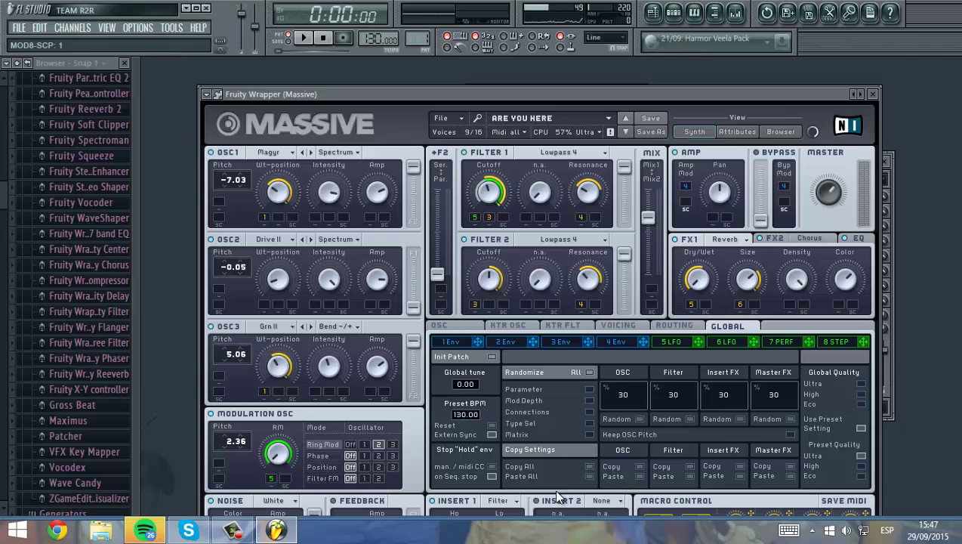
{"action": "left_click", "coordinate": [608, 119]}
{"action": "left_click_drag", "start_coordinate": [630, 118], "coordinate": [563, 469]}
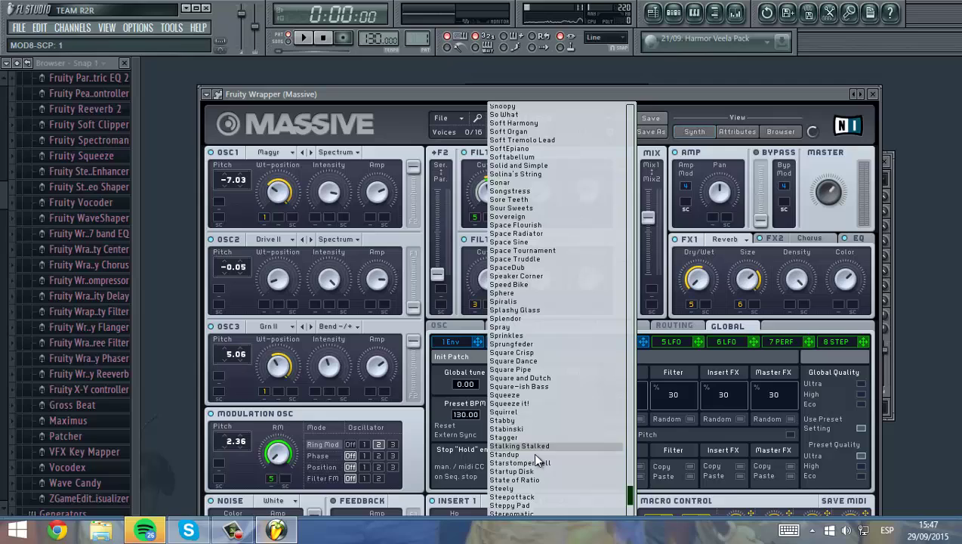
{"action": "left_click", "coordinate": [524, 421]}
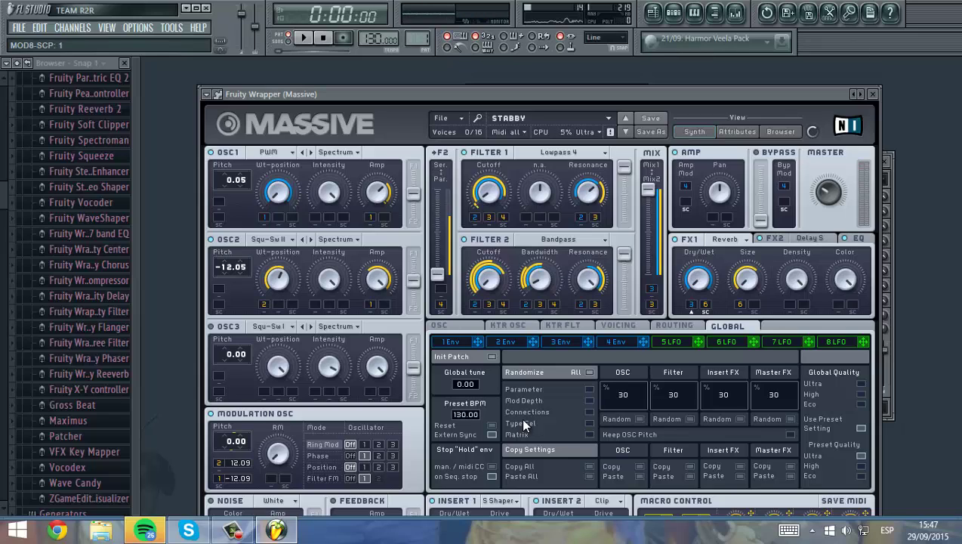
- Select mixer Insert 8 and keep HD Audio Line input 1 as its input
{"action": "left_click", "coordinate": [891, 186]}
{"action": "left_click", "coordinate": [882, 184]}
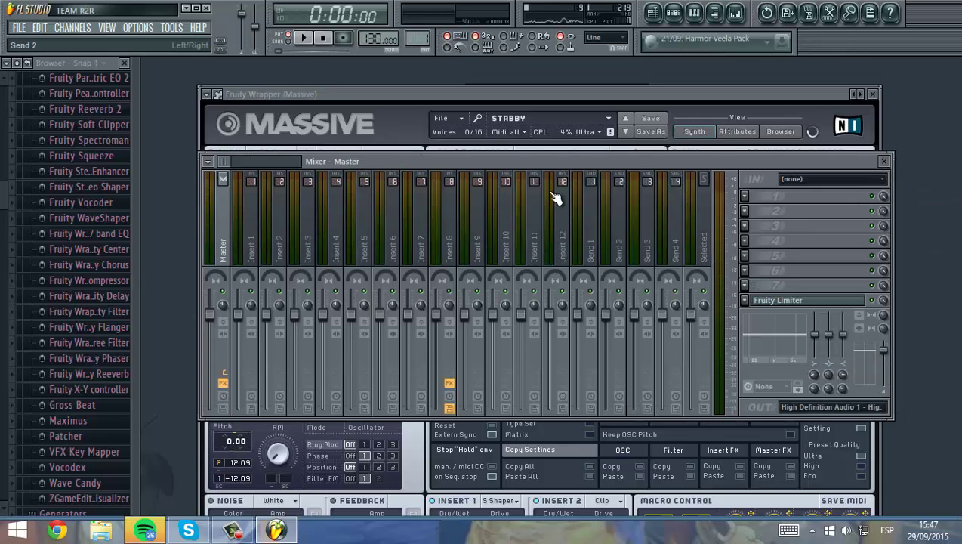
{"action": "left_click", "coordinate": [447, 222]}
{"action": "left_click", "coordinate": [845, 179]}
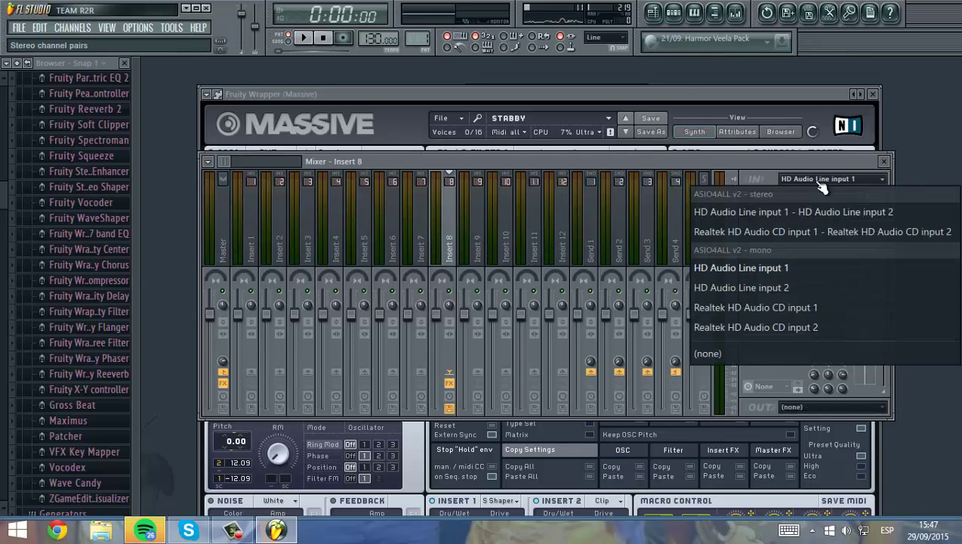
{"action": "left_click", "coordinate": [805, 197]}
- Set MiGiC's speed to 66, sensitivity to 92 and Audio input gain to 88
{"action": "left_click_drag", "start_coordinate": [286, 245], "coordinate": [285, 296]}
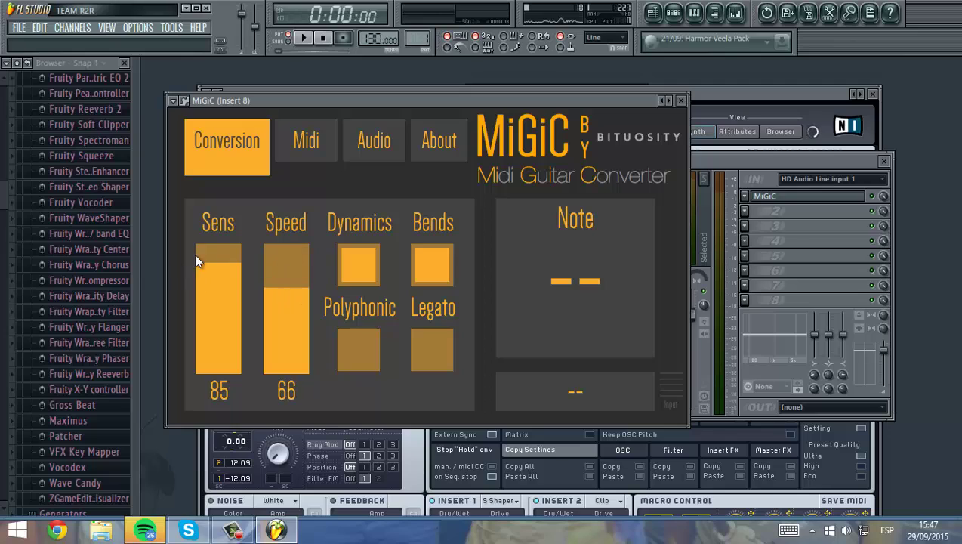
{"action": "left_click_drag", "start_coordinate": [194, 254], "coordinate": [229, 266]}
{"action": "left_click", "coordinate": [325, 143]}
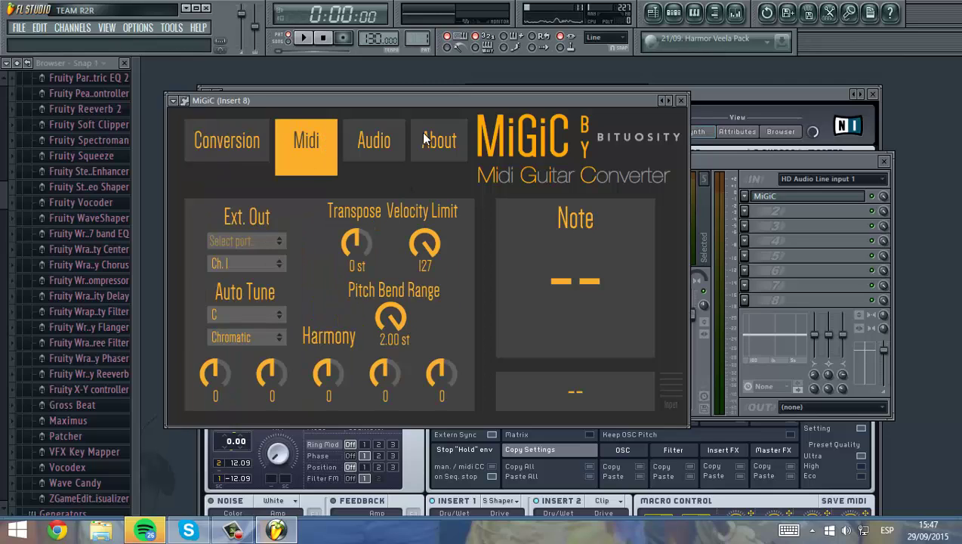
{"action": "left_click", "coordinate": [376, 147]}
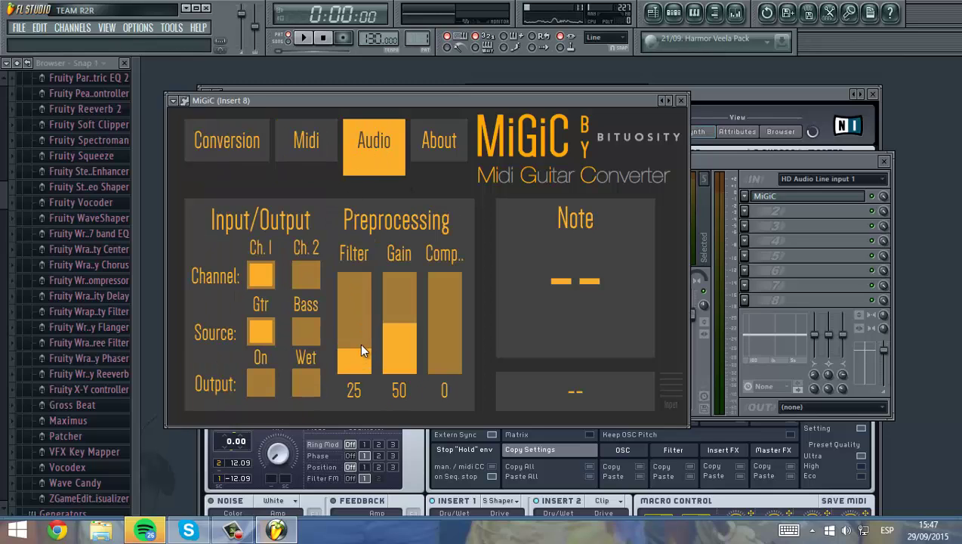
{"action": "left_click_drag", "start_coordinate": [397, 325], "coordinate": [396, 299]}
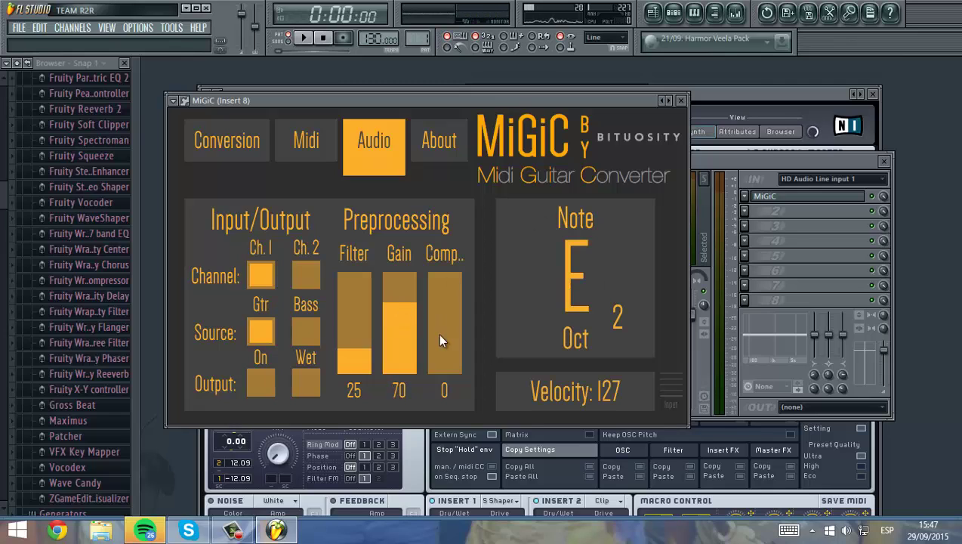
{"action": "left_click_drag", "start_coordinate": [389, 326], "coordinate": [394, 296]}
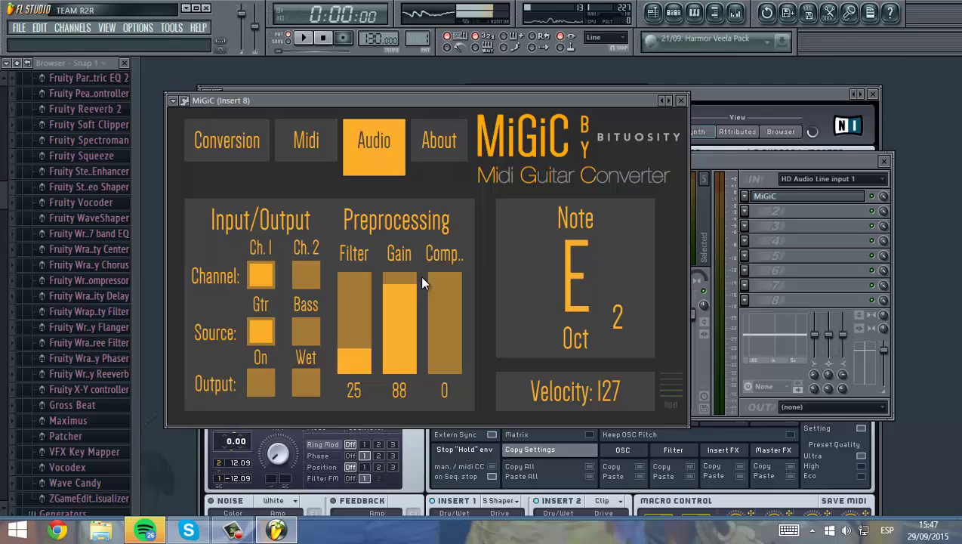
{"action": "left_click", "coordinate": [680, 100]}
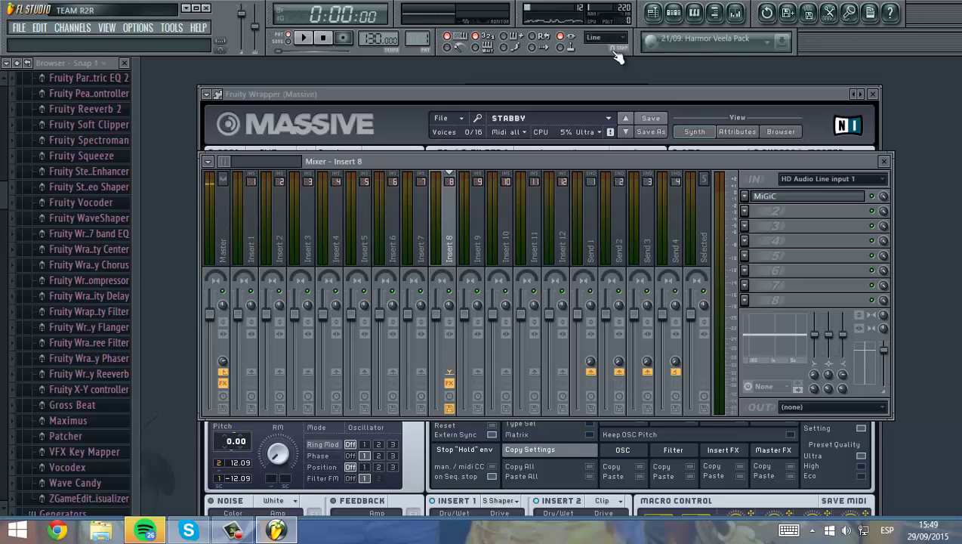
- Drag the Mixer - Insert 8 window higher so more of Massive's panel shows
{"action": "left_click_drag", "start_coordinate": [620, 161], "coordinate": [603, 97]}
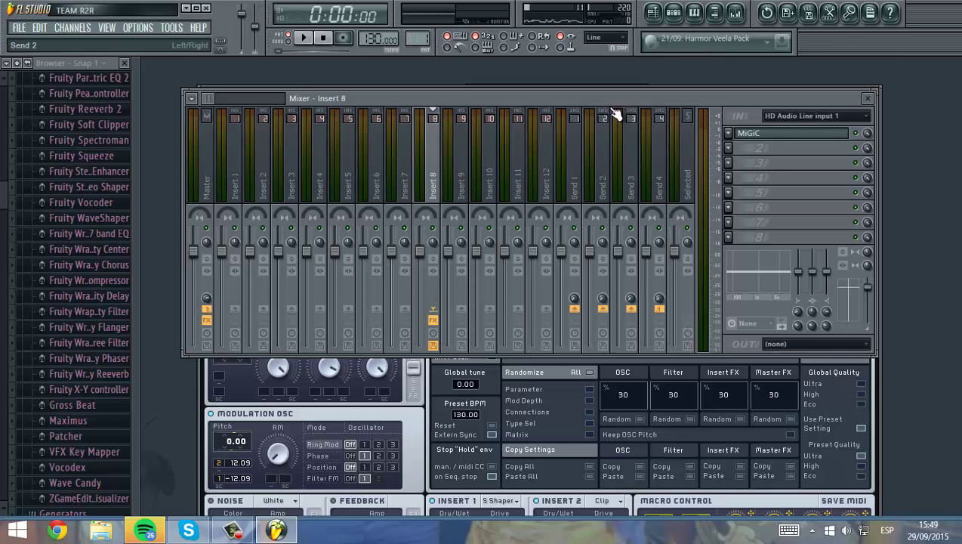